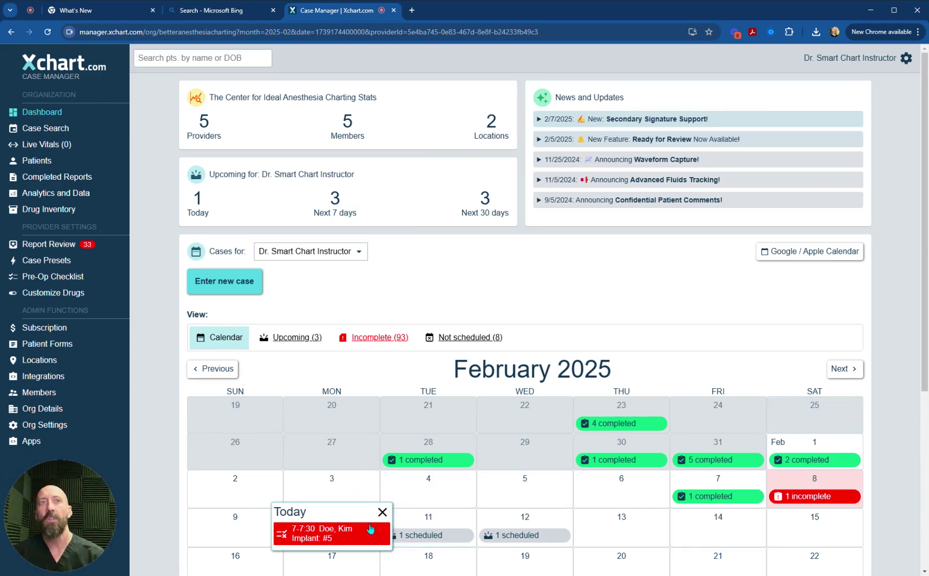
Open the implant #5 case scheduled for February 10 from the calendar
{"action": "left_click", "coordinate": [383, 512]}
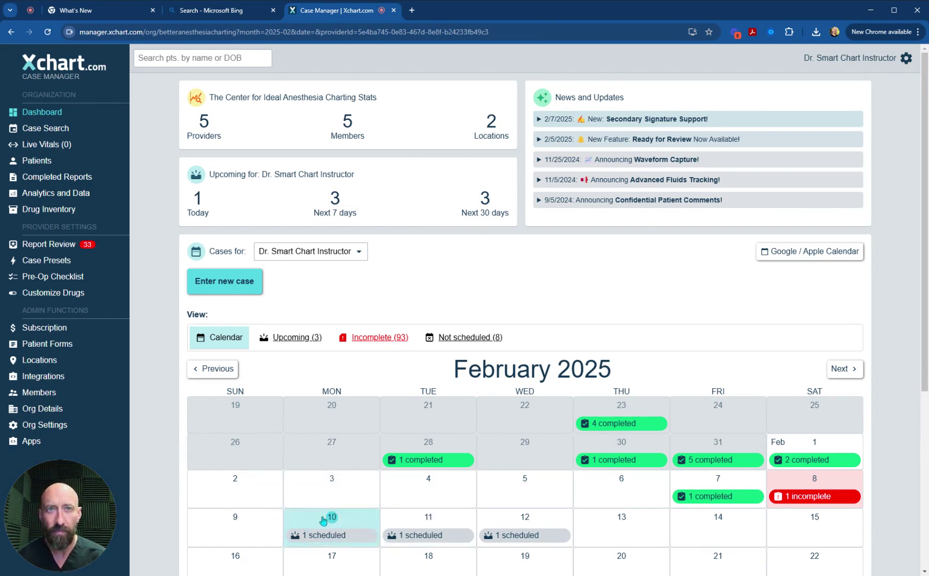
{"action": "left_click", "coordinate": [331, 532]}
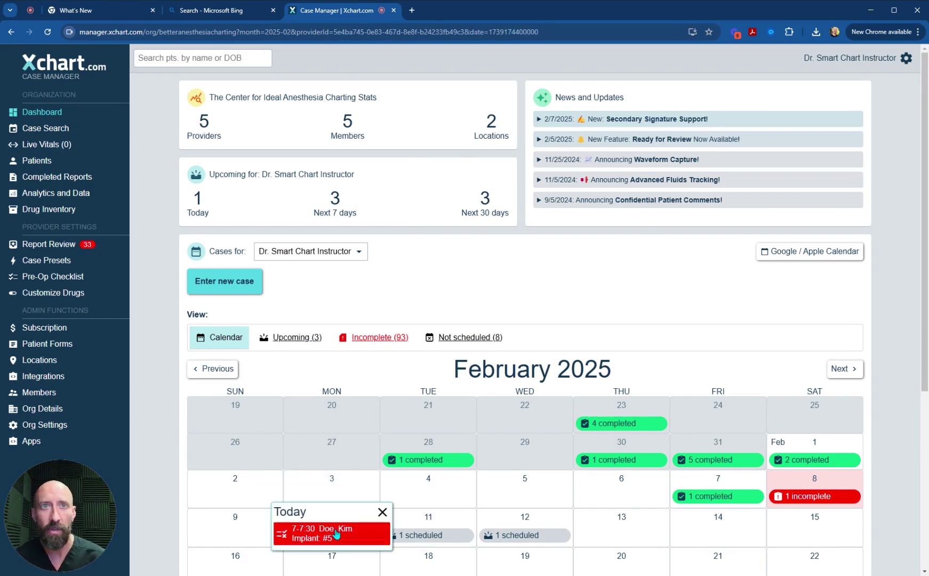
{"action": "left_click", "coordinate": [331, 532]}
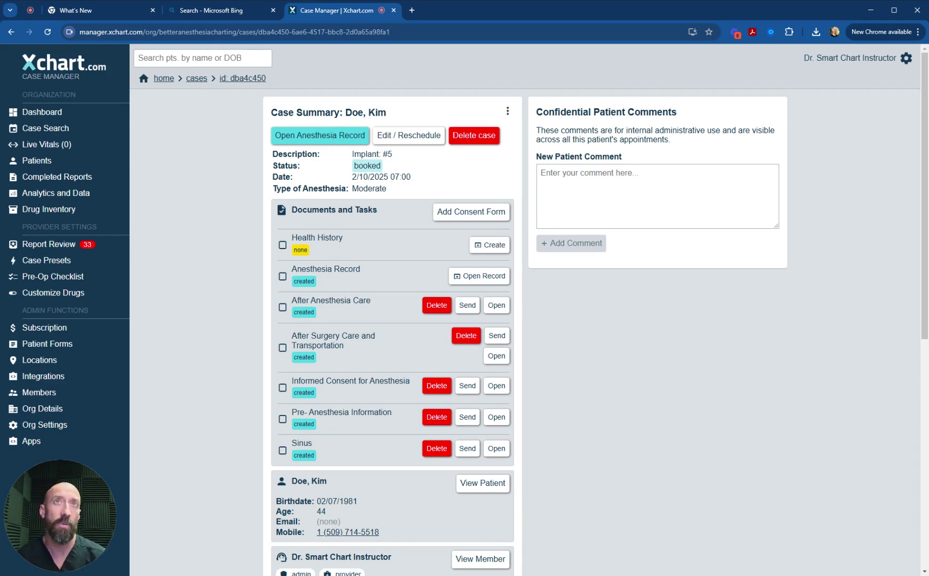
Open the case's anesthesia record without applying any presets and view its health history page
{"action": "left_click", "coordinate": [331, 139]}
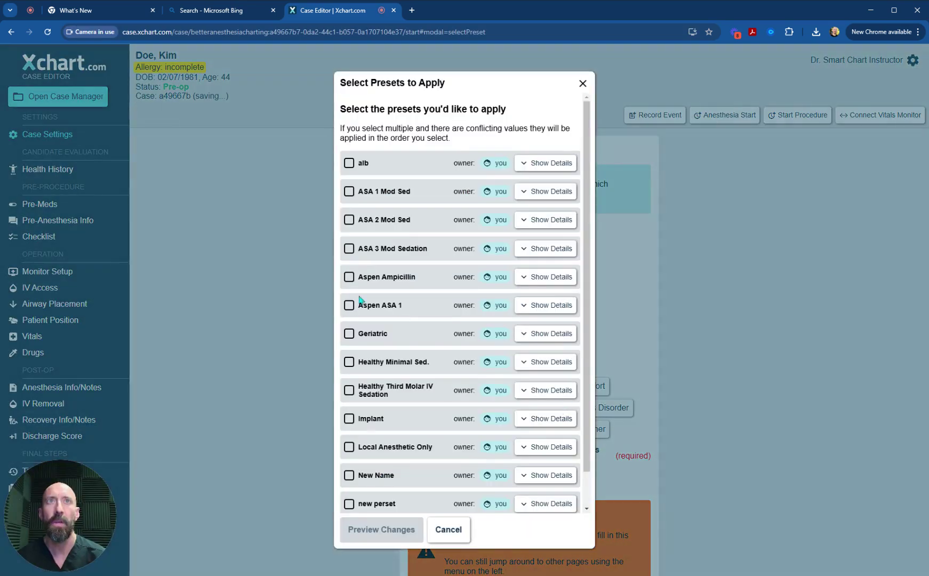
{"action": "left_click", "coordinate": [447, 531]}
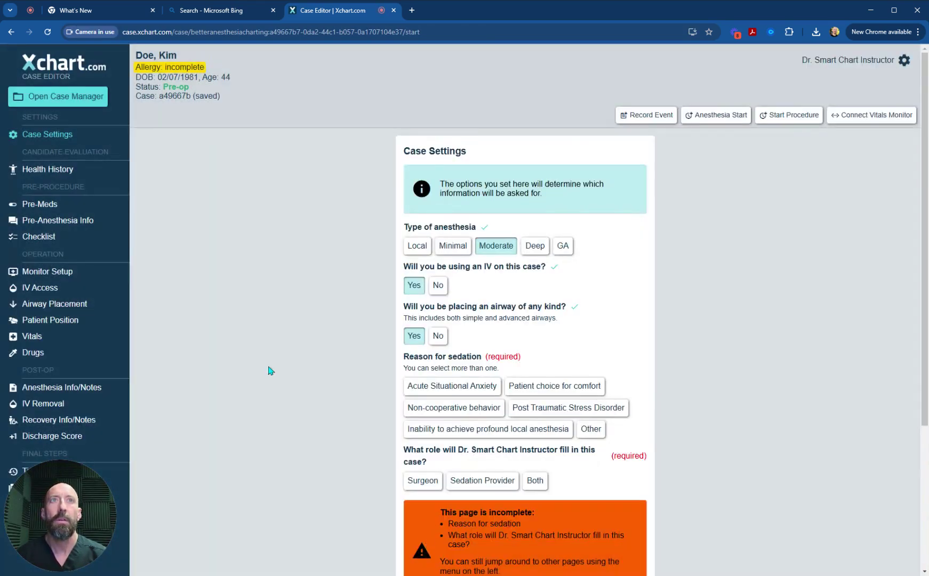
{"action": "left_click", "coordinate": [40, 169]}
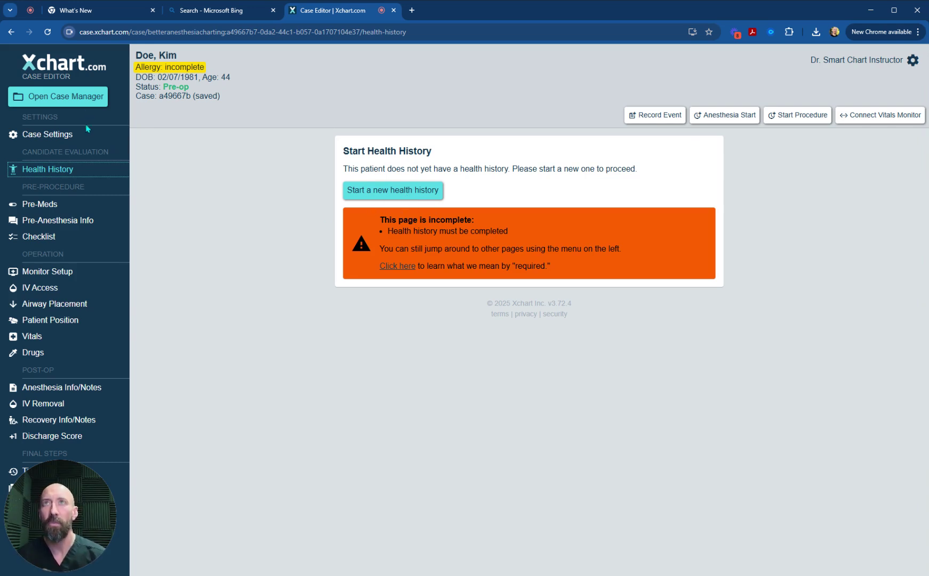
Return to the case summary in Case Manager and create a new health history for the patient
{"action": "left_click", "coordinate": [54, 98]}
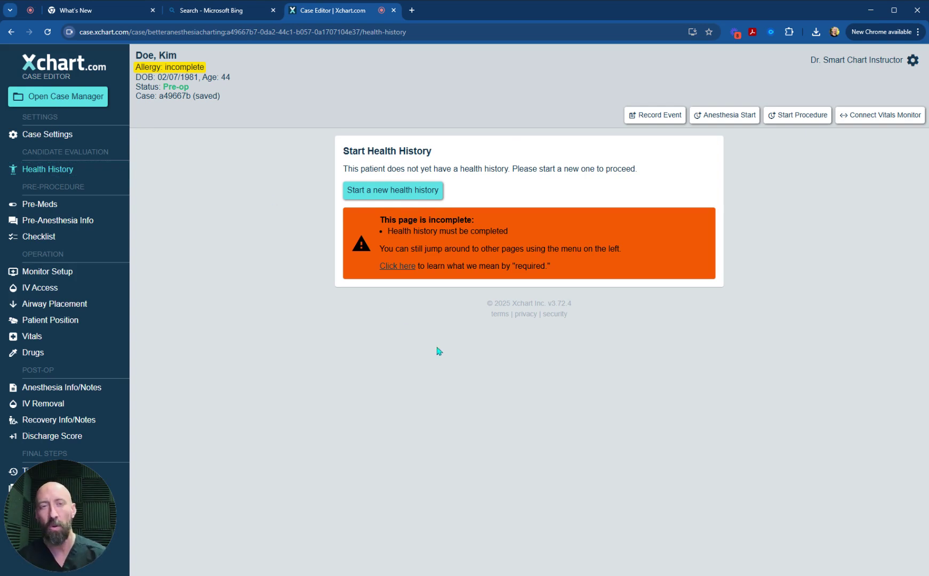
{"action": "left_click", "coordinate": [56, 102]}
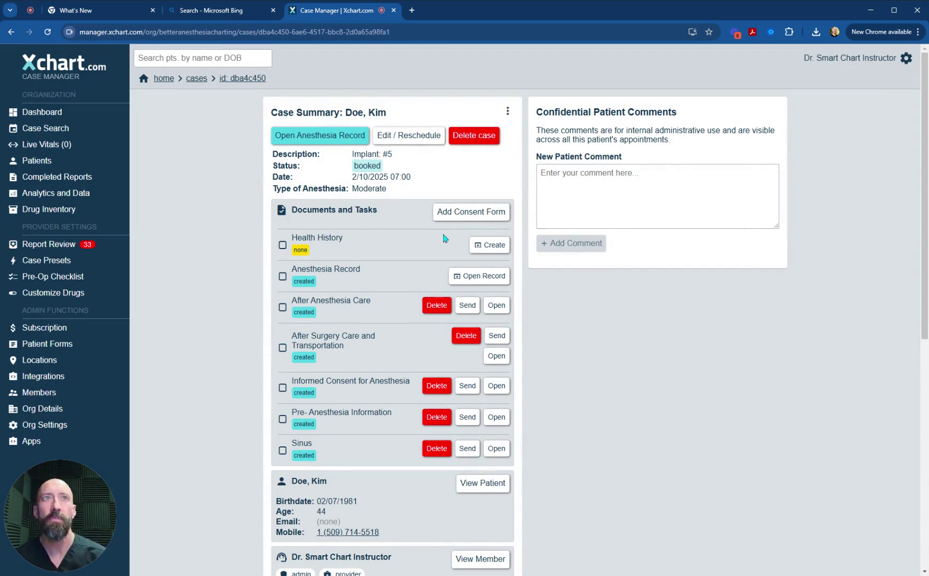
{"action": "left_click", "coordinate": [493, 247]}
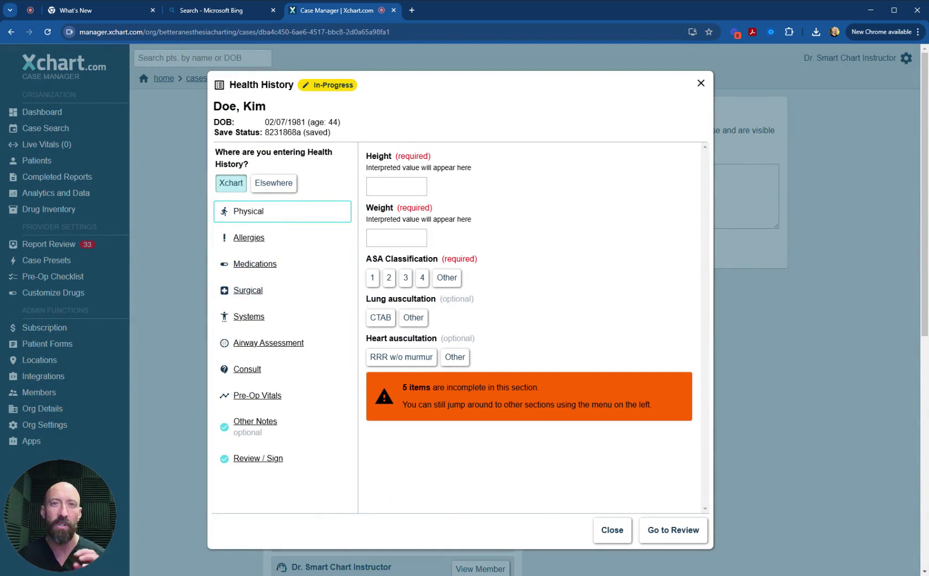
Complete the physical section with height 6 0, weight 177, ASA classification 2, lung auscultation CTAB and heart auscultation RRR w/o murmur
{"action": "left_click", "coordinate": [399, 184]}
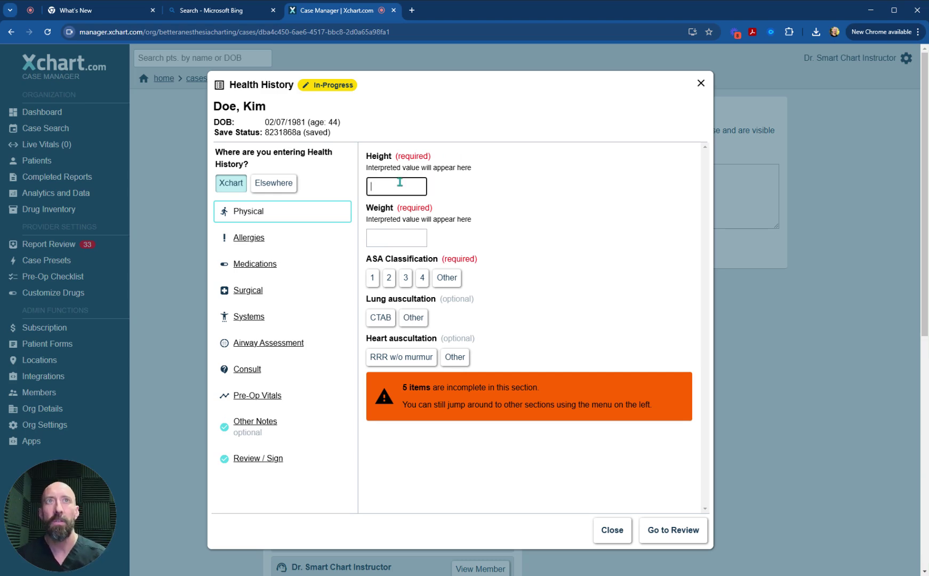
{"action": "type", "text": "6 0"}
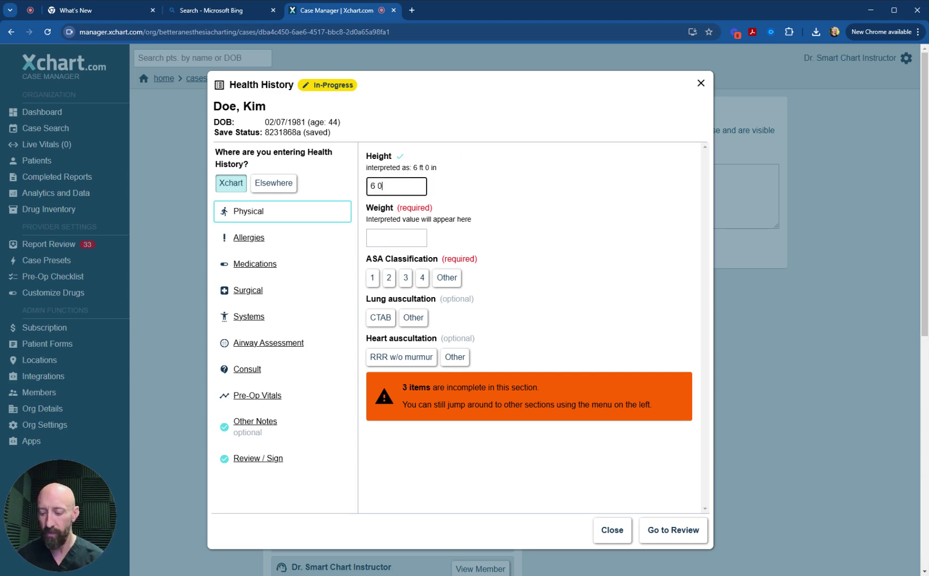
{"action": "key", "text": "Tab"}
{"action": "type", "text": "177"}
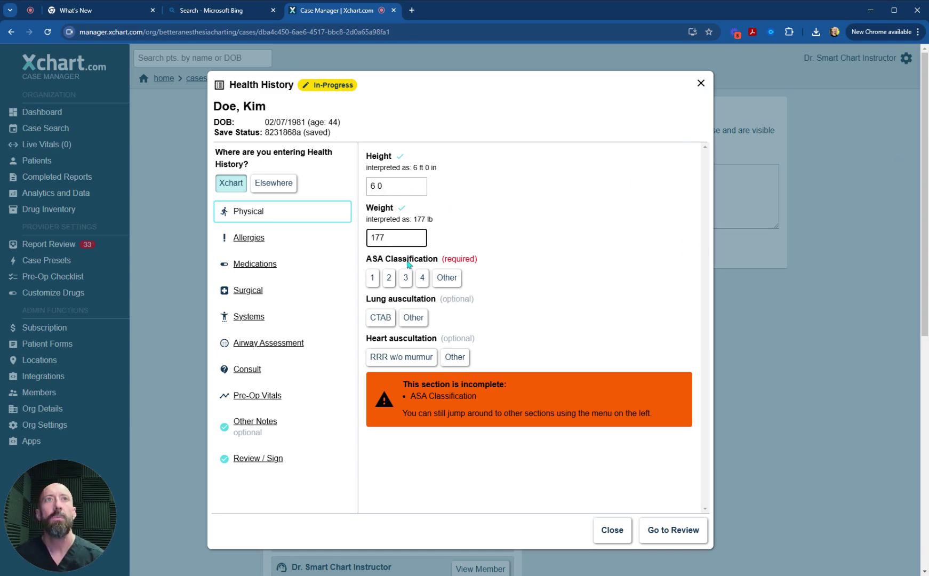
{"action": "left_click", "coordinate": [389, 277]}
{"action": "left_click", "coordinate": [381, 318]}
{"action": "left_click", "coordinate": [380, 356]}
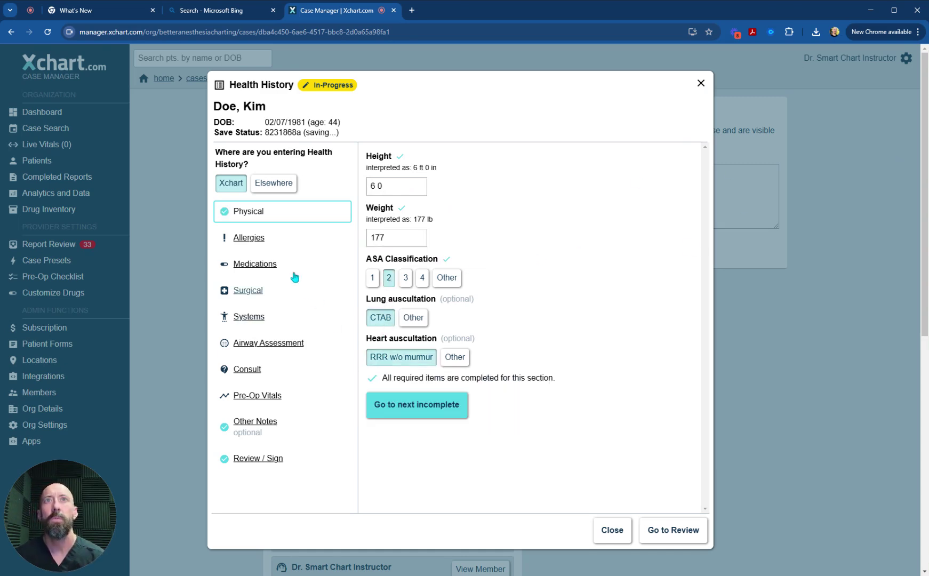
Record the patient's allergies as NKDA and medications as none
{"action": "left_click", "coordinate": [254, 238]}
{"action": "left_click", "coordinate": [380, 175]}
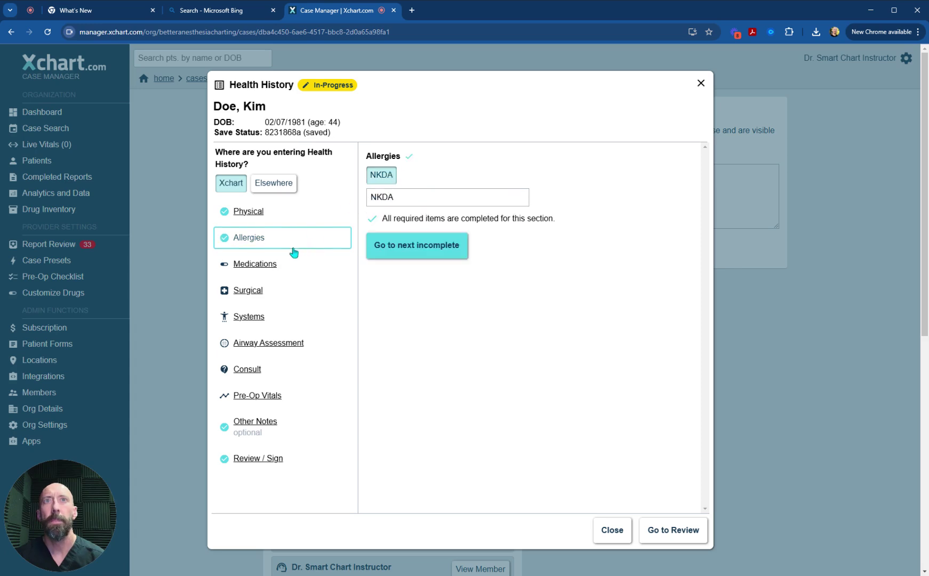
{"action": "left_click", "coordinate": [255, 264]}
{"action": "left_click", "coordinate": [376, 184]}
Record no non-surgical hospitalization or past surgeries, and no known anesthesia complications for both personal and familial history
{"action": "left_click", "coordinate": [240, 290]}
{"action": "left_click", "coordinate": [379, 175]}
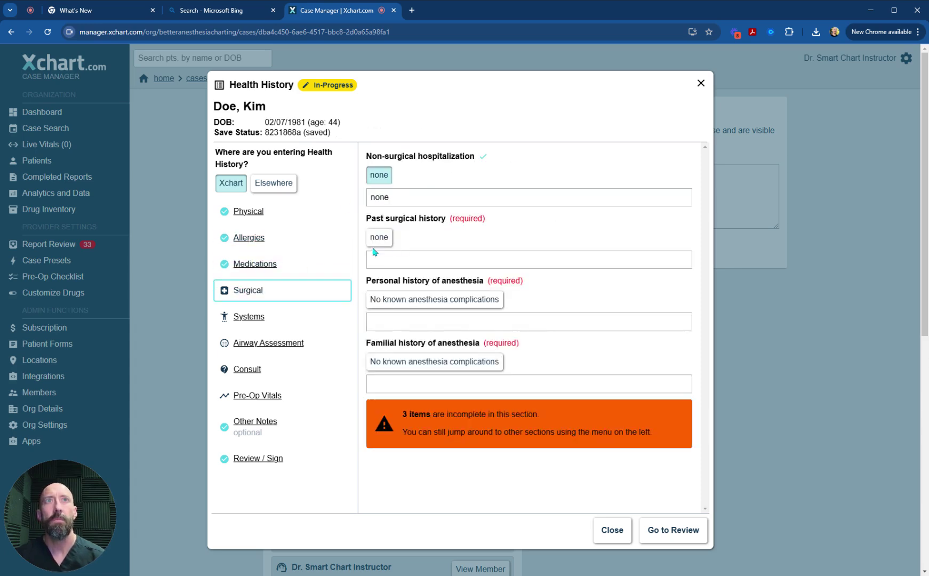
{"action": "left_click", "coordinate": [379, 238]}
{"action": "left_click", "coordinate": [375, 300]}
{"action": "left_click", "coordinate": [377, 362]}
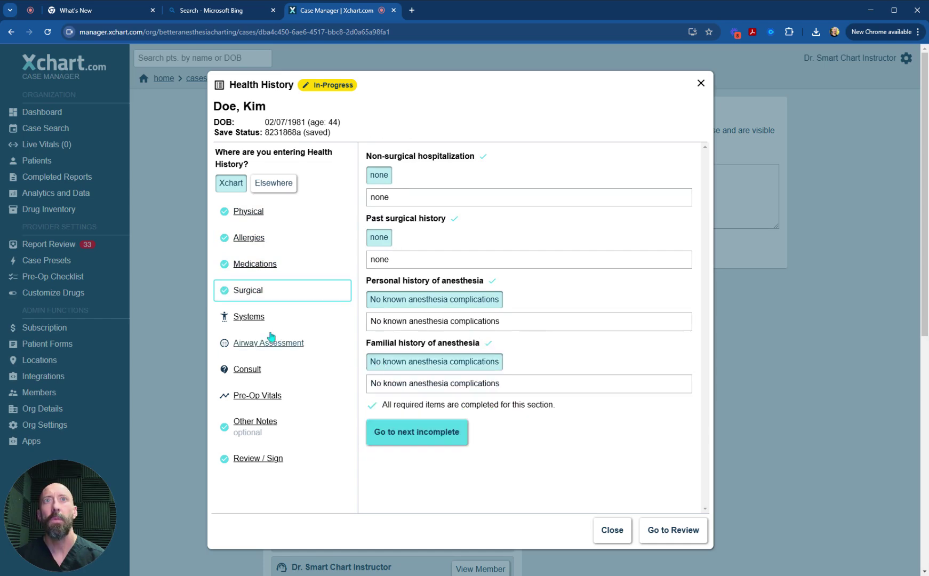
Set all unanswered items in the systems section of the health history to No
{"action": "left_click", "coordinate": [249, 317]}
{"action": "scroll", "coordinate": [430, 442], "scroll_direction": "down", "scroll_amount": 10}
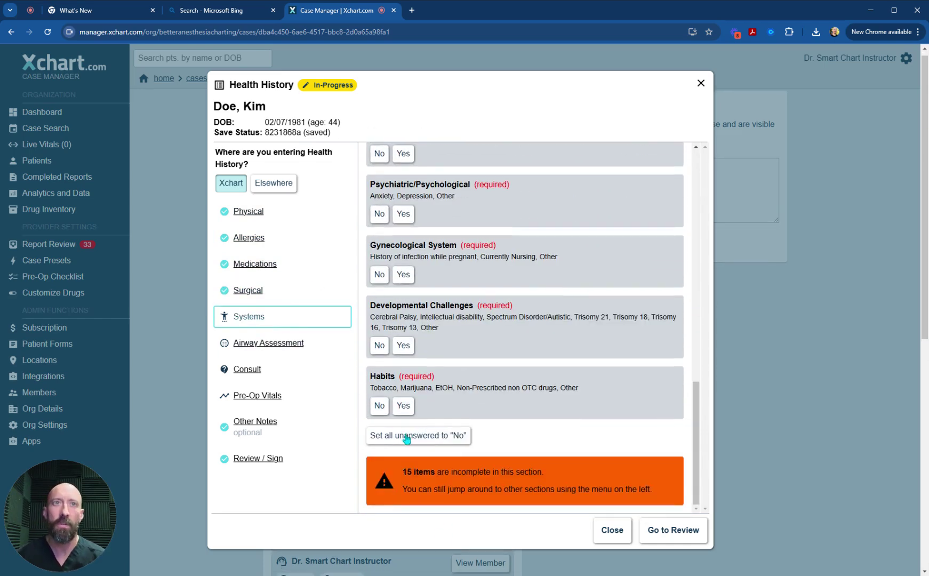
{"action": "left_click", "coordinate": [404, 436]}
Skip the airway assessment and consult, and save a pre-op vitals measurement with blood pressure 145/98 mmHg and heart rate 77 bpm
{"action": "left_click", "coordinate": [250, 345]}
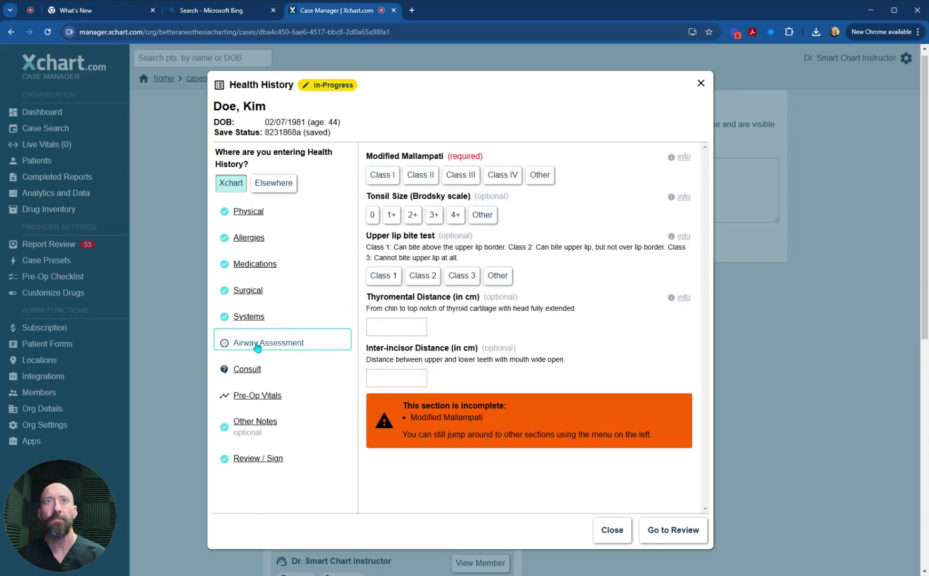
{"action": "left_click", "coordinate": [253, 369]}
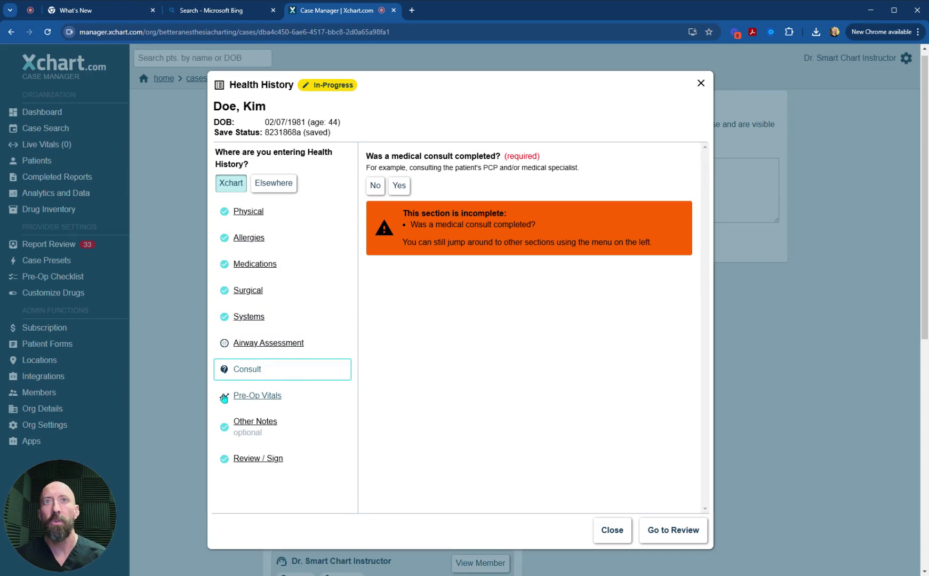
{"action": "left_click", "coordinate": [244, 394]}
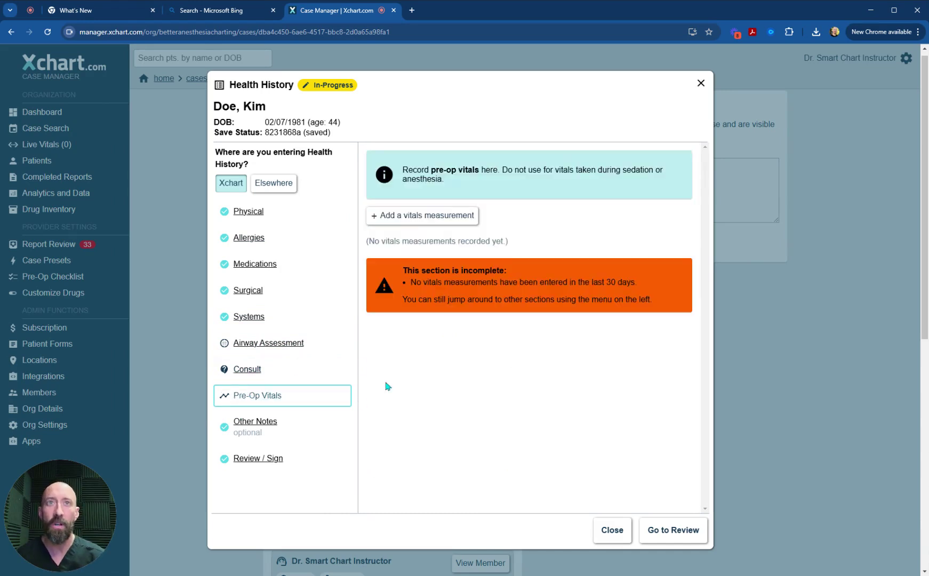
{"action": "left_click", "coordinate": [432, 216]}
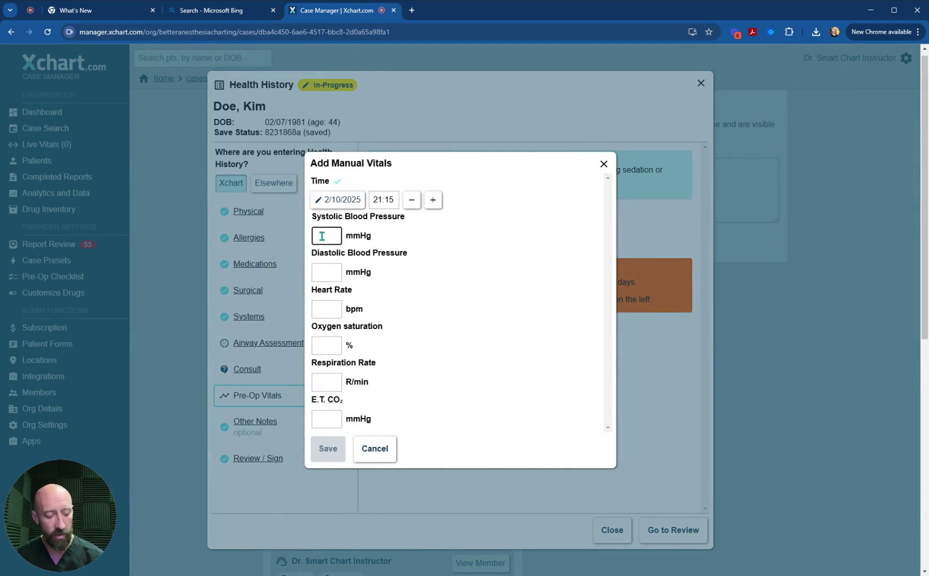
{"action": "type", "text": "145"}
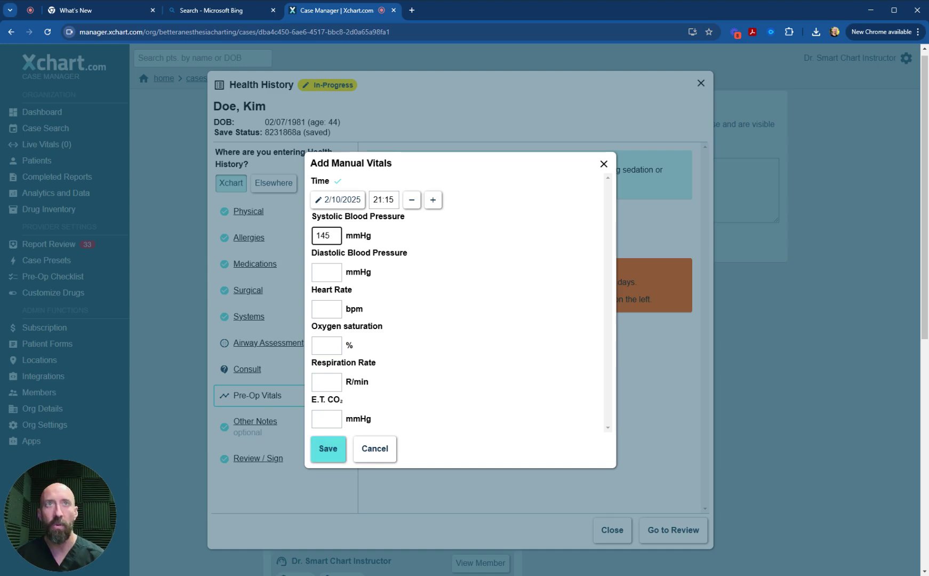
{"action": "left_click", "coordinate": [324, 274]}
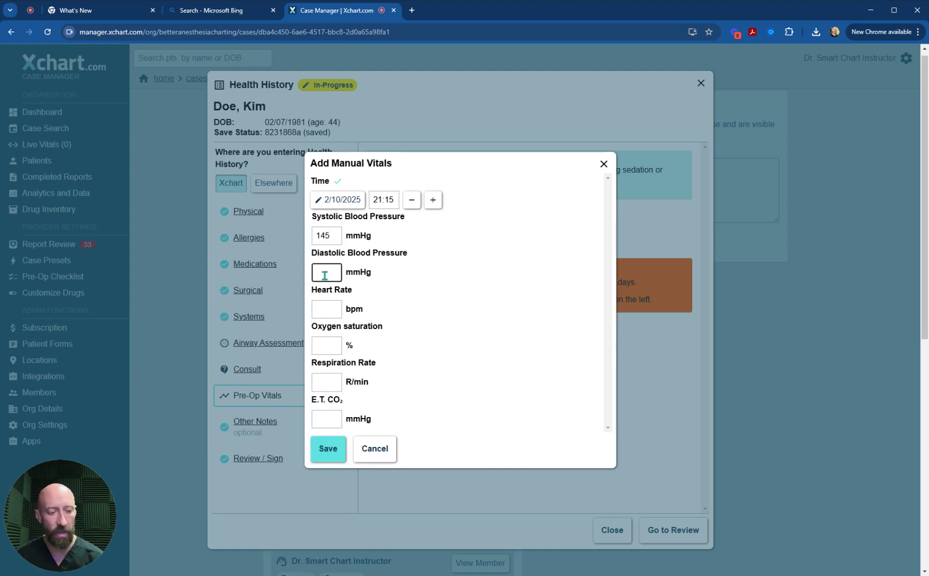
{"action": "type", "text": "98"}
{"action": "left_click", "coordinate": [333, 310]}
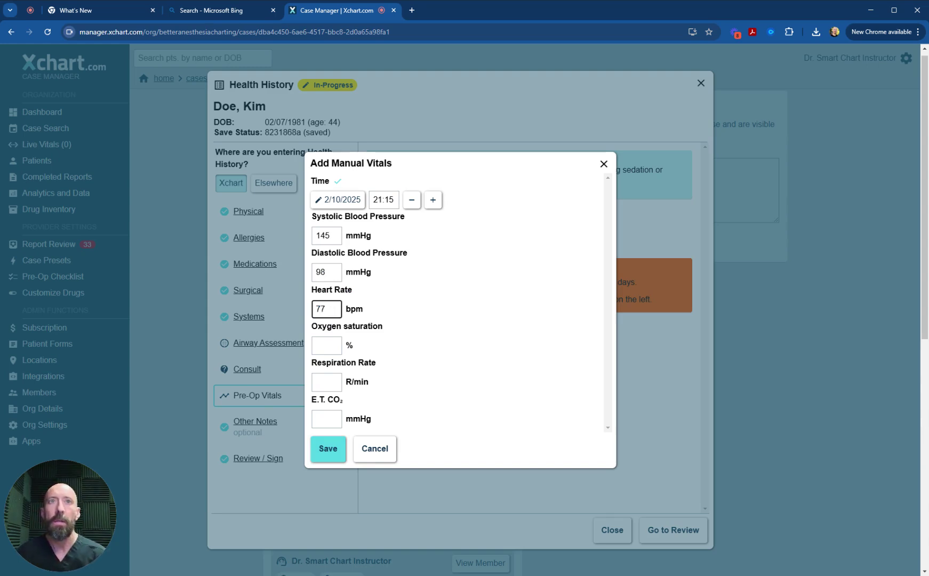
{"action": "left_click", "coordinate": [328, 447]}
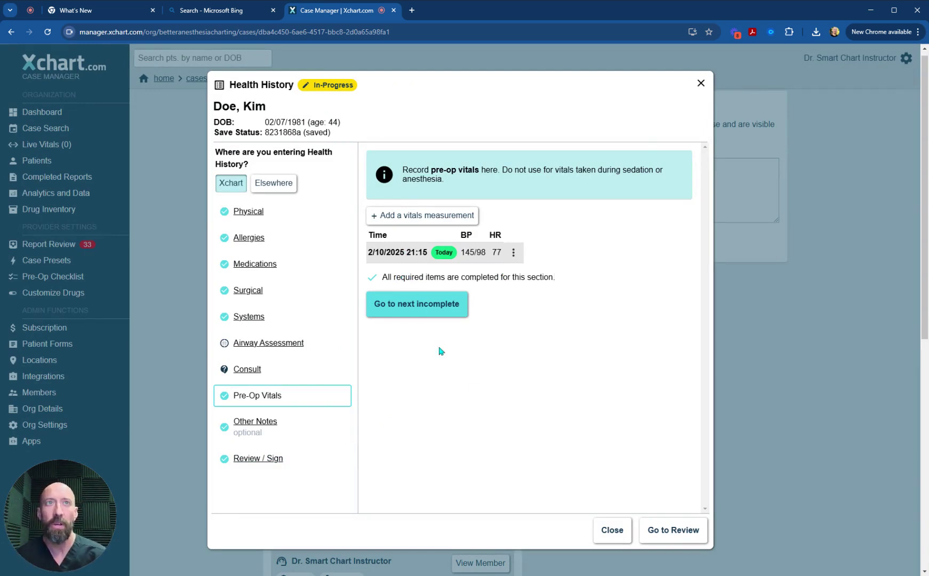
Leave the other notes empty, review the health history summary, and sign it with the saved signature
{"action": "left_click", "coordinate": [252, 423]}
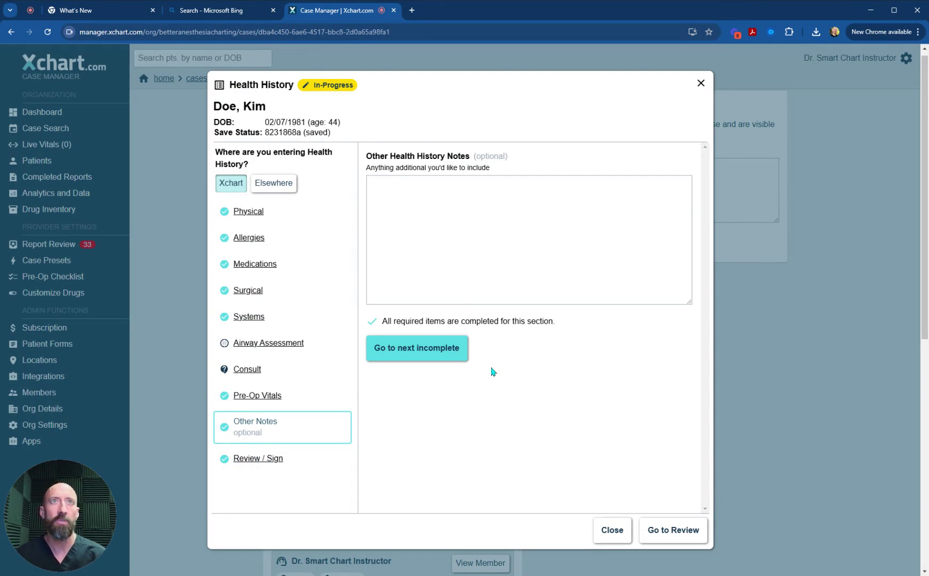
{"action": "left_click", "coordinate": [660, 532]}
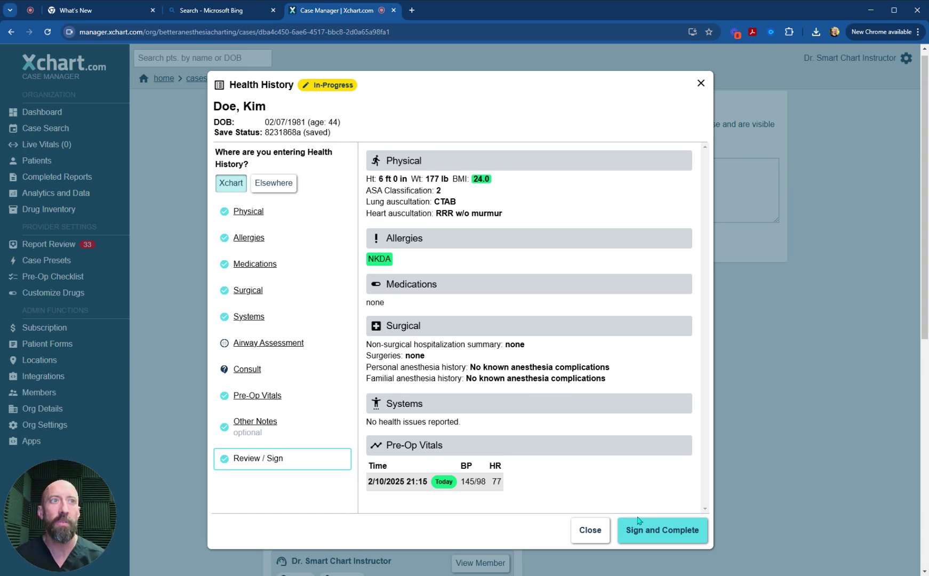
{"action": "left_click", "coordinate": [648, 535]}
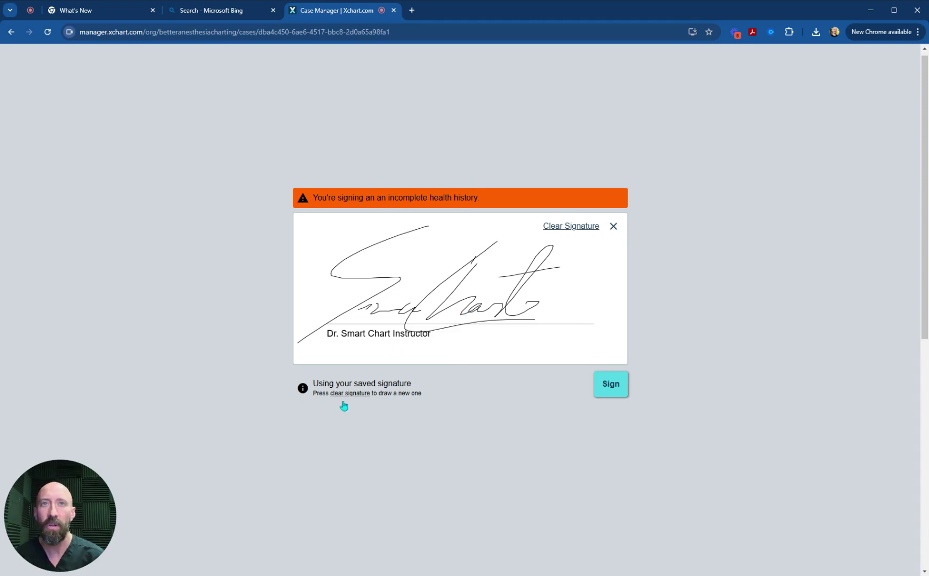
{"action": "left_click", "coordinate": [612, 392]}
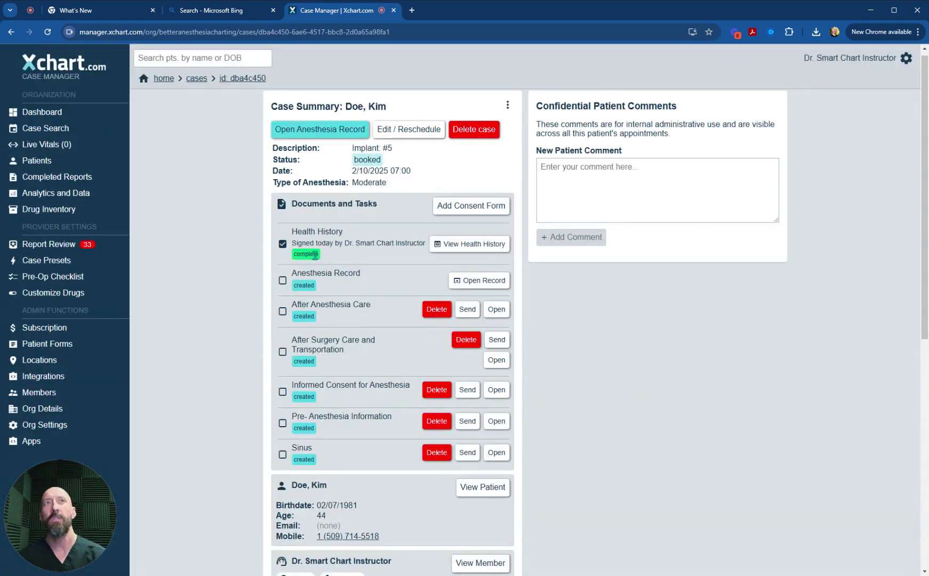
Reopen the anesthesia record without applying presets and go to its health history page
{"action": "left_click", "coordinate": [332, 138]}
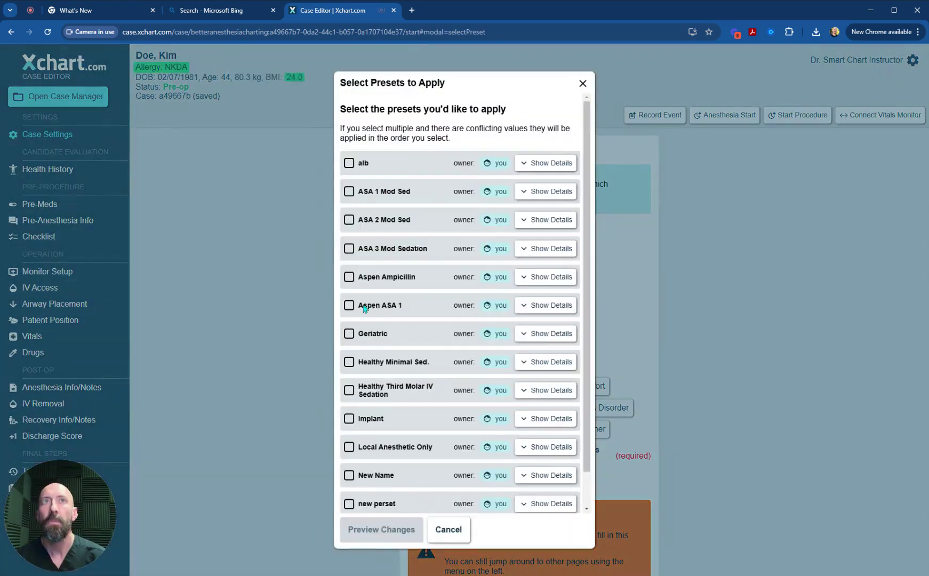
{"action": "left_click", "coordinate": [461, 532]}
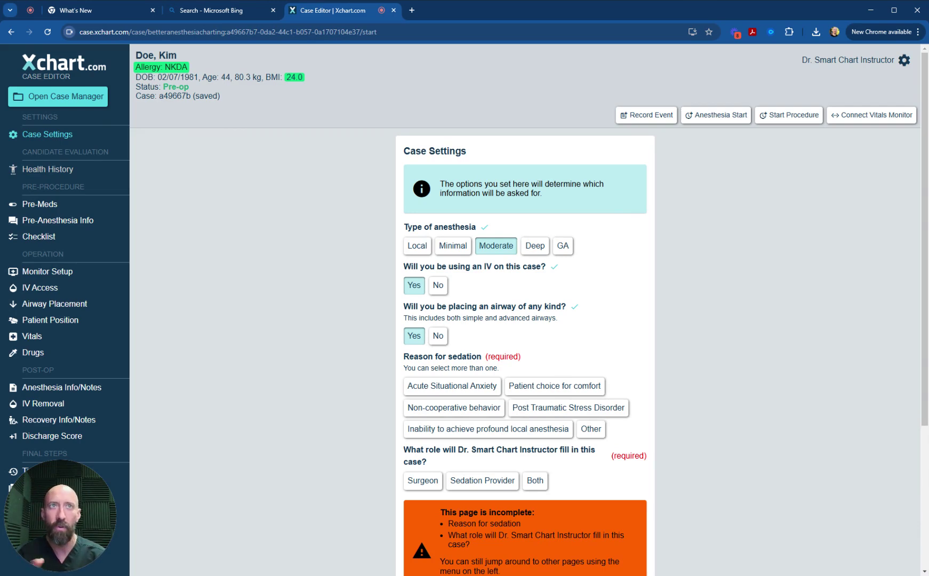
{"action": "left_click", "coordinate": [47, 170]}
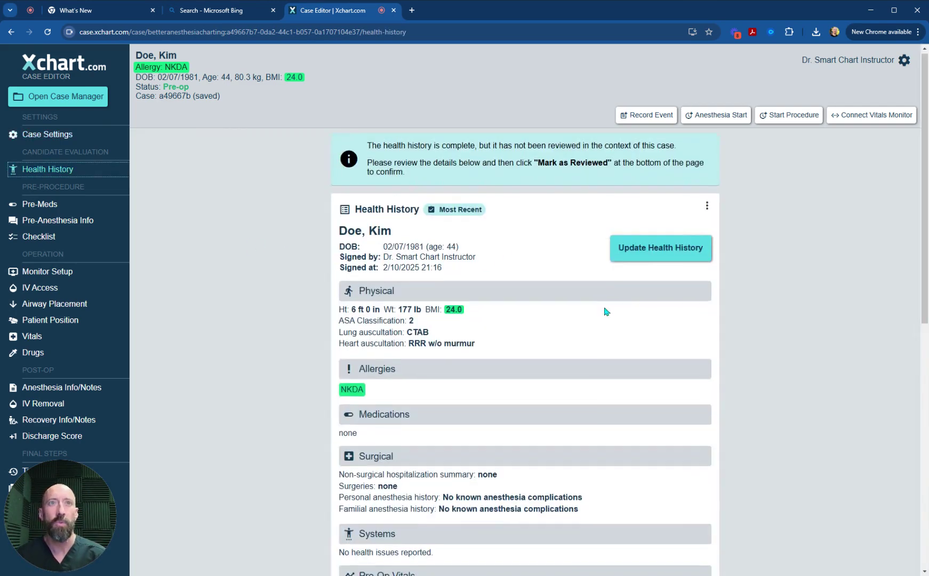
Look through the signed health history down to the review section and open the history for updating
{"action": "scroll", "coordinate": [606, 311], "scroll_direction": "down", "scroll_amount": 6}
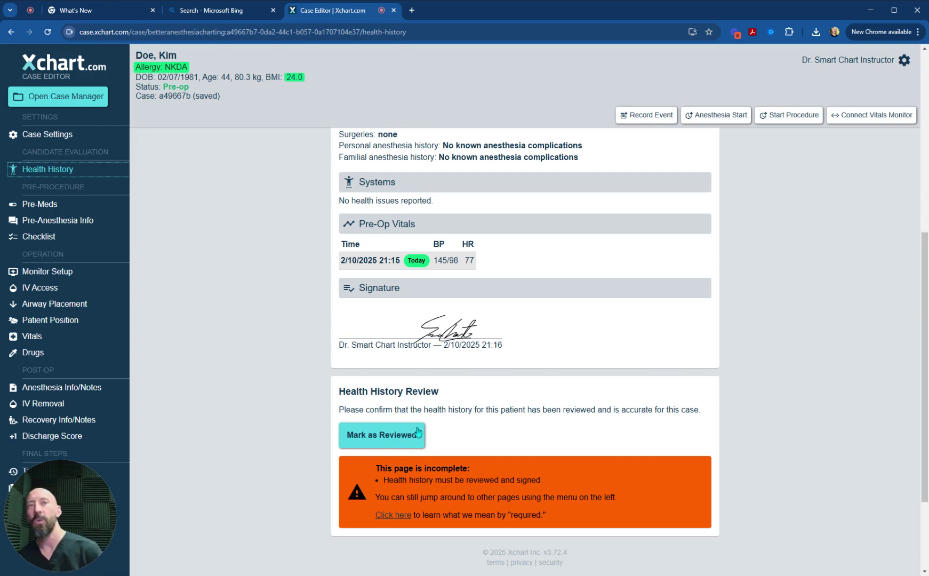
{"action": "scroll", "coordinate": [417, 432], "scroll_direction": "up", "scroll_amount": 5}
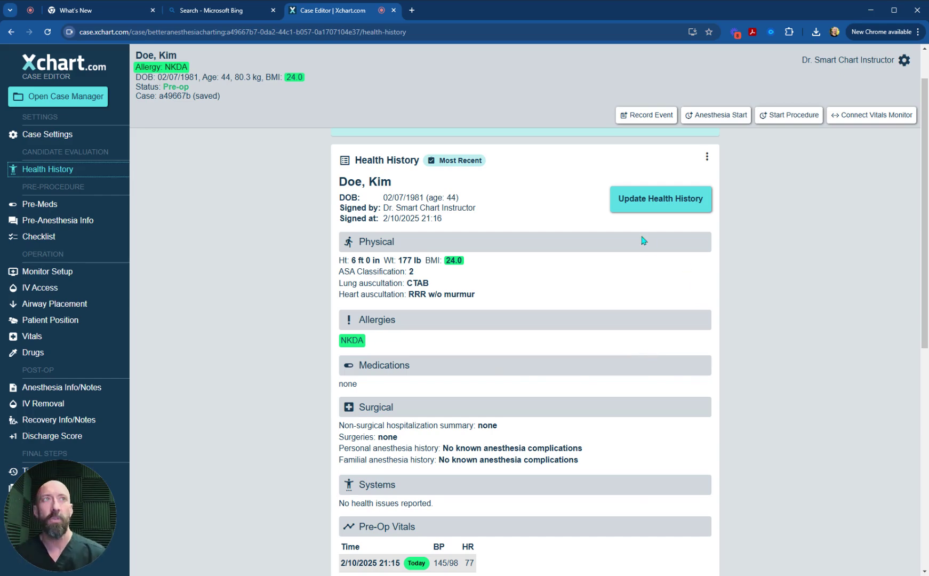
{"action": "left_click", "coordinate": [661, 201]}
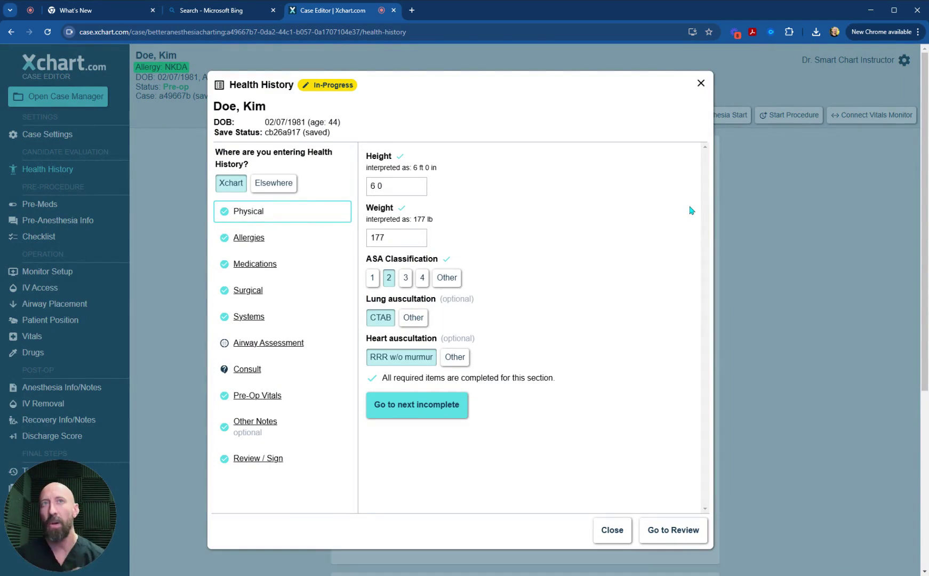
Add a stable angina entry to the cardiac system history and save it
{"action": "left_click", "coordinate": [249, 317]}
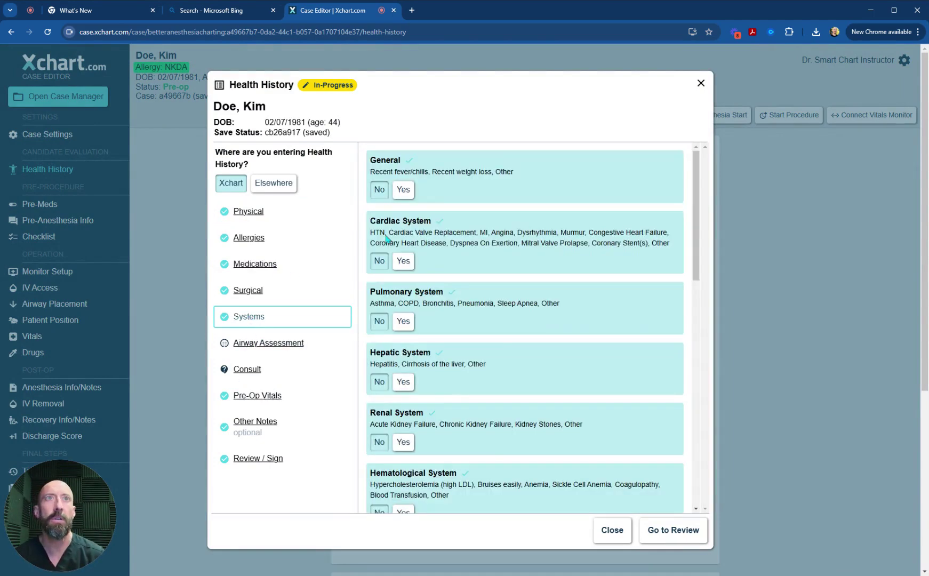
{"action": "left_click", "coordinate": [403, 264]}
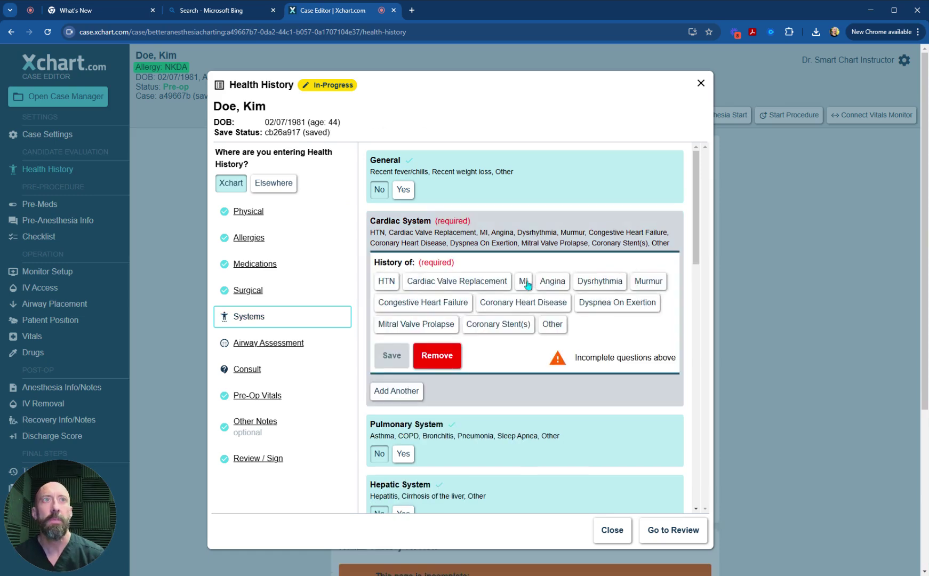
{"action": "left_click", "coordinate": [546, 286]}
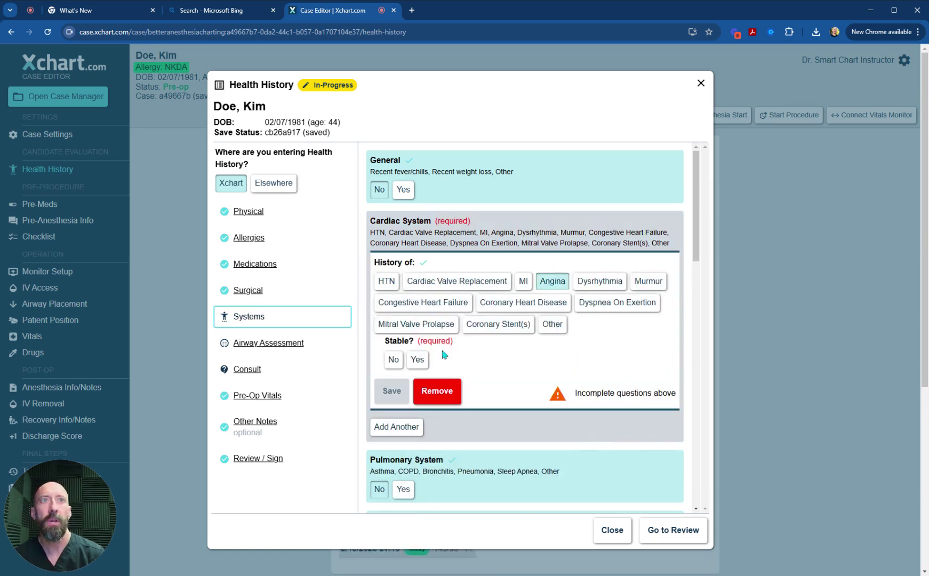
{"action": "left_click", "coordinate": [417, 360]}
{"action": "left_click", "coordinate": [394, 394]}
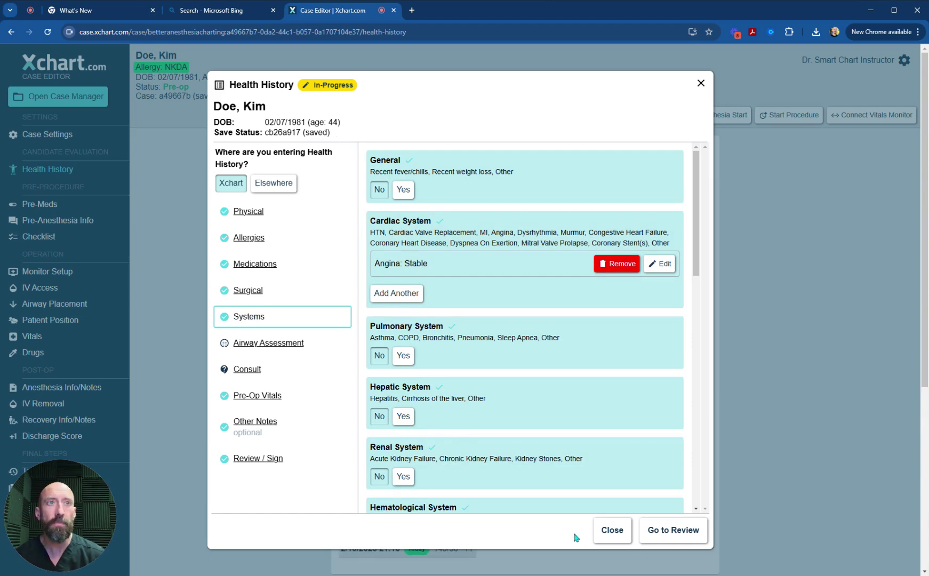
Proceed to the review of the updated health history and sign it with the saved signature
{"action": "left_click", "coordinate": [671, 539]}
{"action": "left_click", "coordinate": [655, 530]}
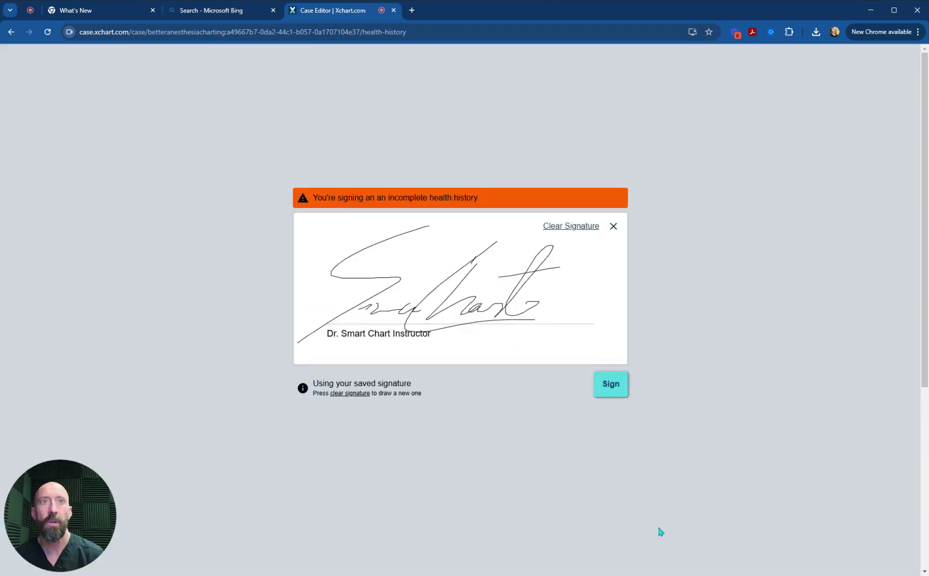
{"action": "left_click", "coordinate": [607, 388]}
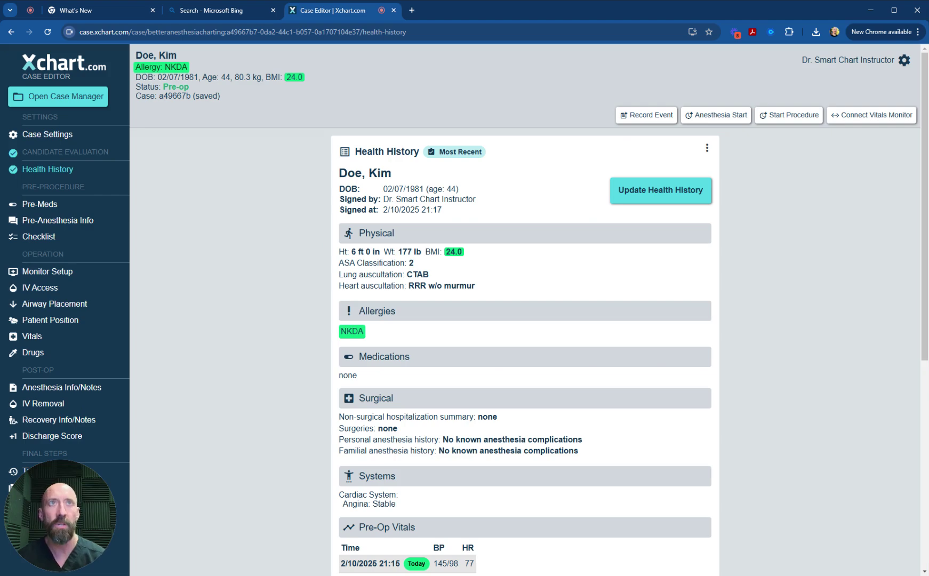
Look through the newly signed health history, from the physical details down to the signature and review sections
{"action": "scroll", "coordinate": [612, 377], "scroll_direction": "down", "scroll_amount": 6}
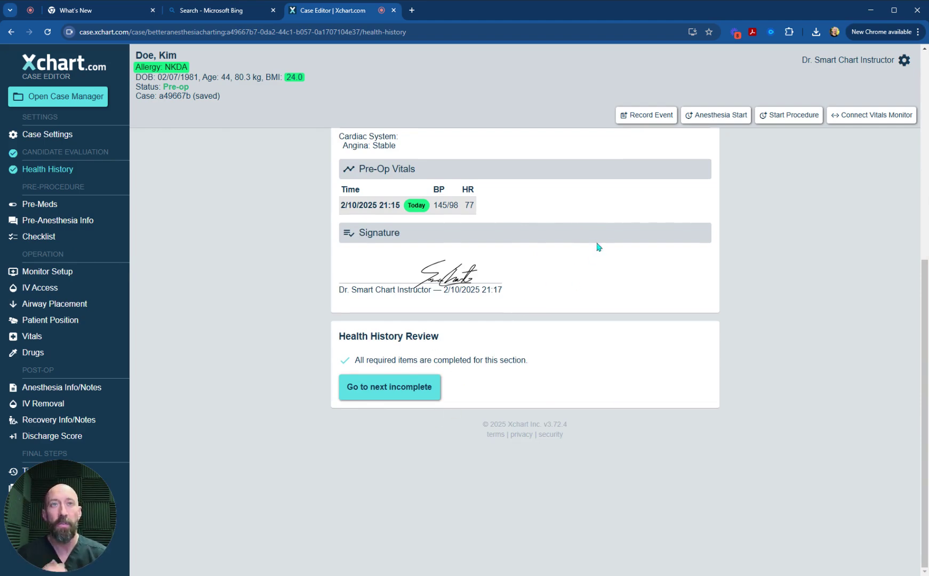
{"action": "scroll", "coordinate": [667, 201], "scroll_direction": "up", "scroll_amount": 5}
{"action": "scroll", "coordinate": [675, 203], "scroll_direction": "down", "scroll_amount": 5}
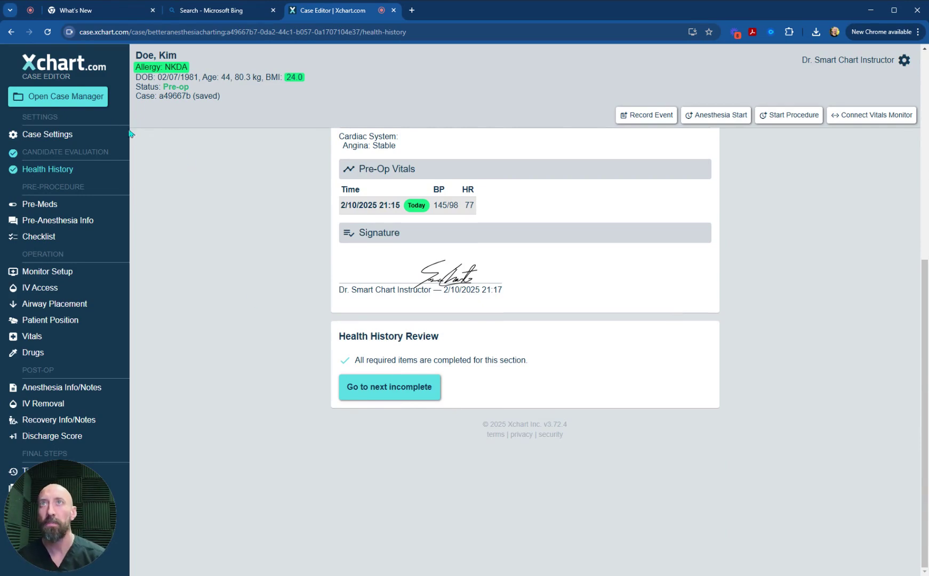
Return to the Case Manager dashboard and open the summary of the case scheduled for February 12
{"action": "left_click", "coordinate": [65, 104]}
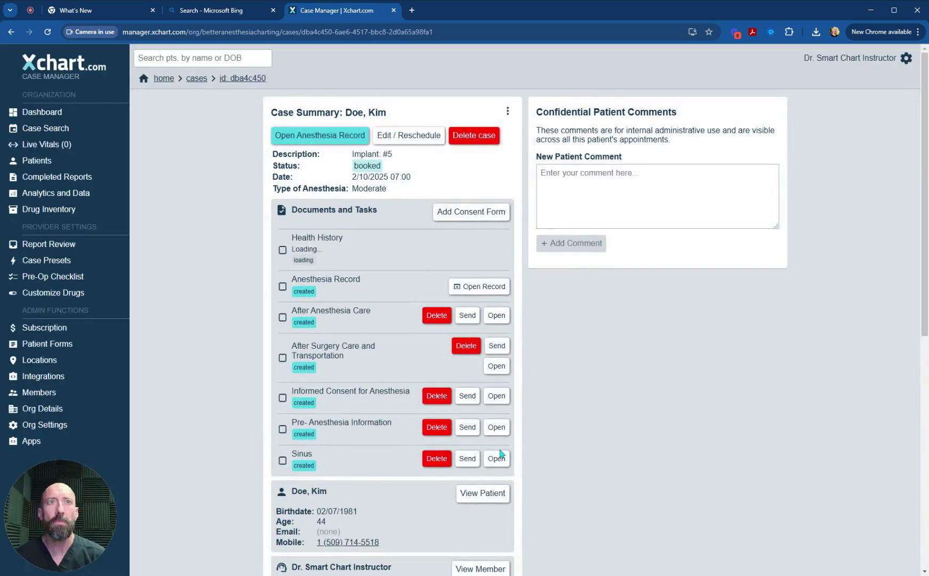
{"action": "left_click", "coordinate": [42, 112]}
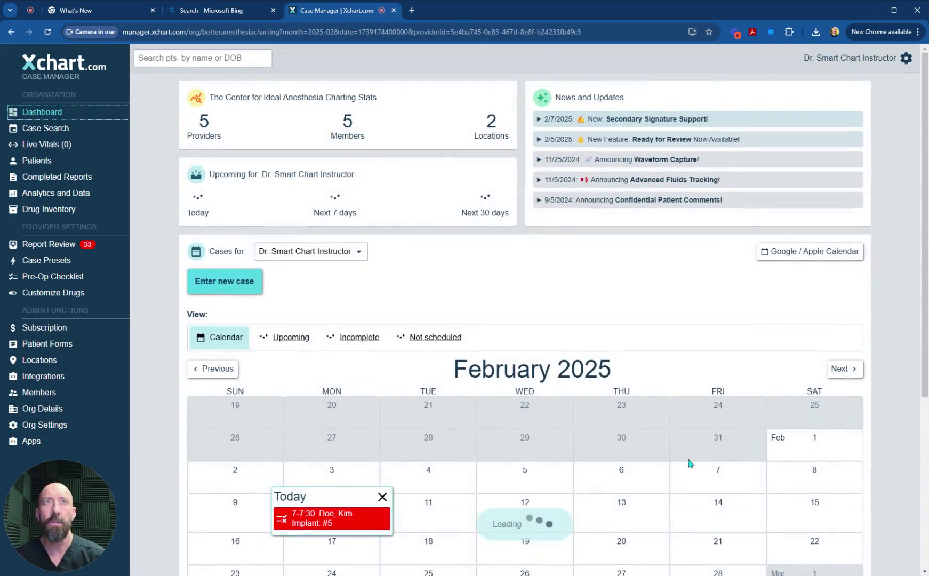
{"action": "scroll", "coordinate": [474, 461], "scroll_direction": "down", "scroll_amount": 1}
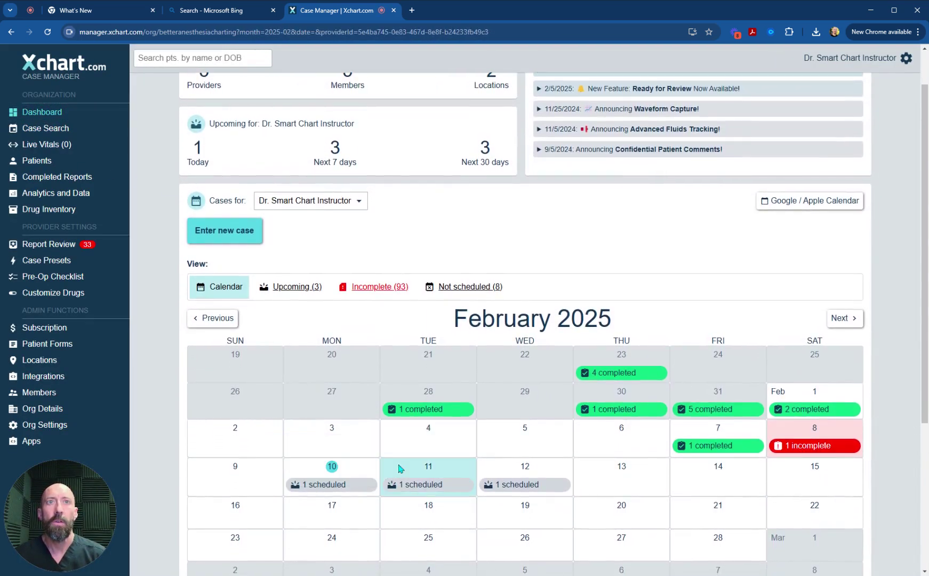
{"action": "left_click", "coordinate": [517, 492]}
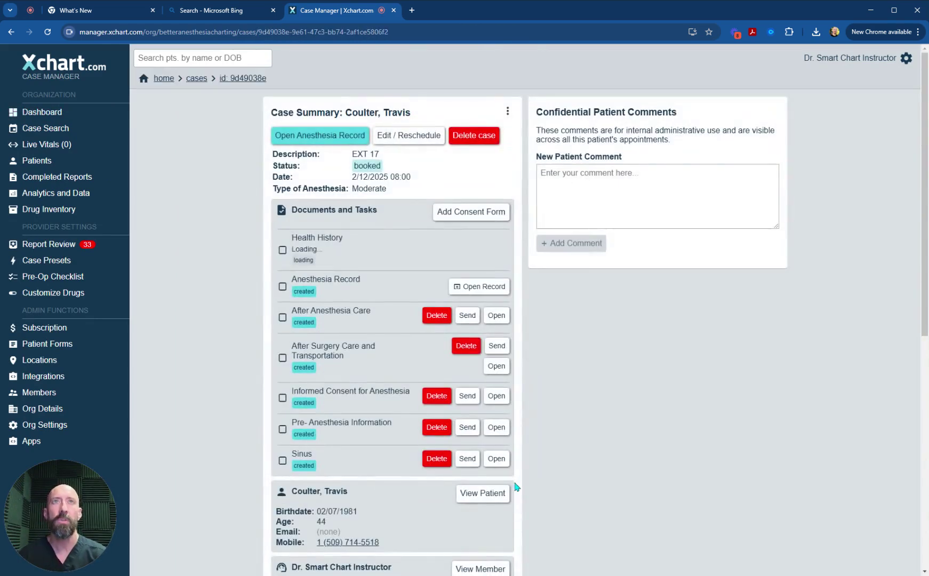
Examine the case's documents and tasks, and open the details page of its patient
{"action": "scroll", "coordinate": [446, 315], "scroll_direction": "down", "scroll_amount": 2}
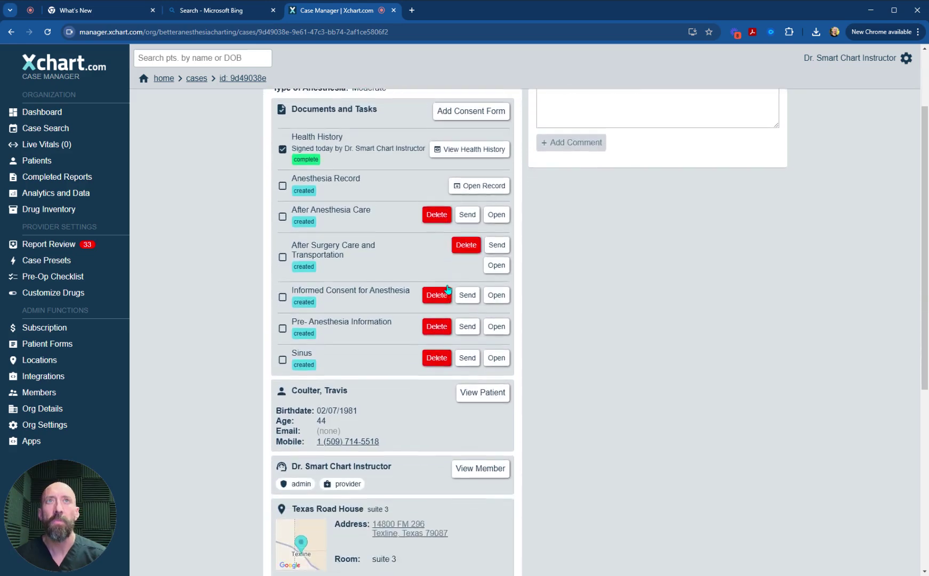
{"action": "scroll", "coordinate": [448, 288], "scroll_direction": "up", "scroll_amount": 2}
{"action": "scroll", "coordinate": [394, 246], "scroll_direction": "down", "scroll_amount": 5}
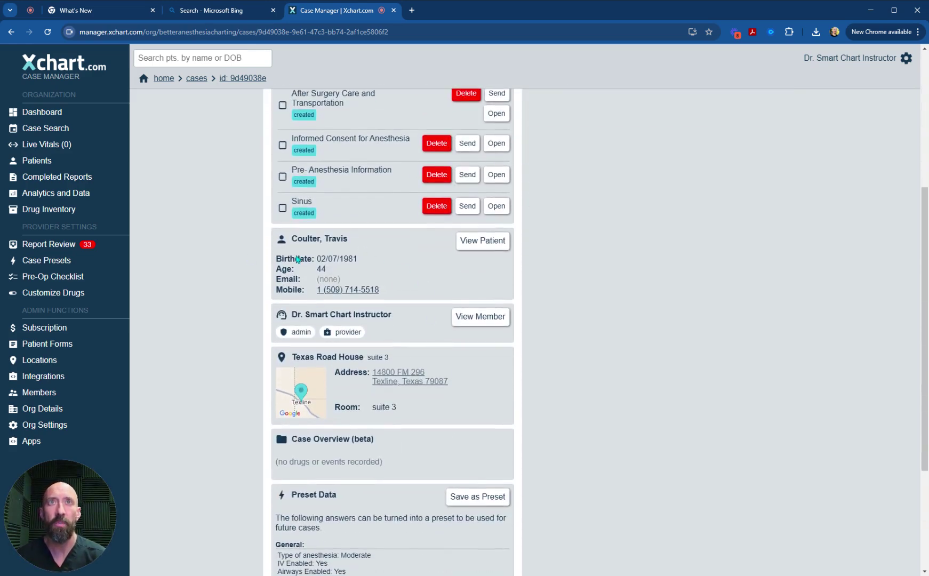
{"action": "left_click", "coordinate": [491, 243]}
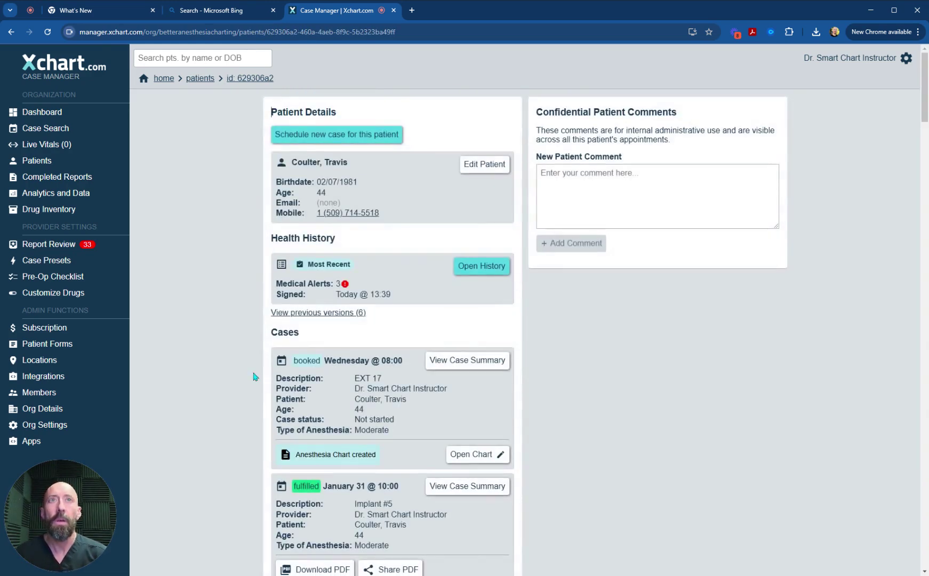
Look through the patient's case list and open the previous versions of the health history
{"action": "scroll", "coordinate": [419, 353], "scroll_direction": "down", "scroll_amount": 8}
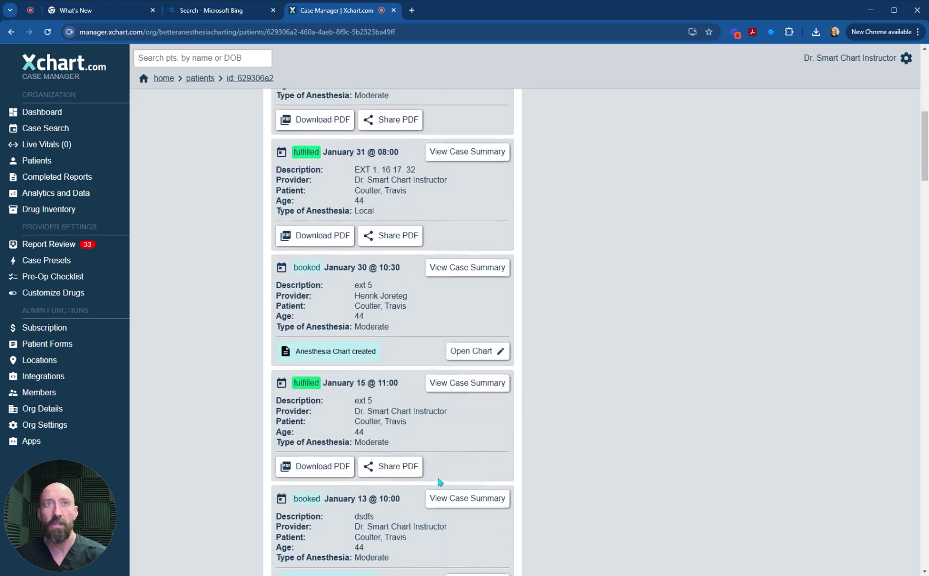
{"action": "scroll", "coordinate": [440, 482], "scroll_direction": "up", "scroll_amount": 7}
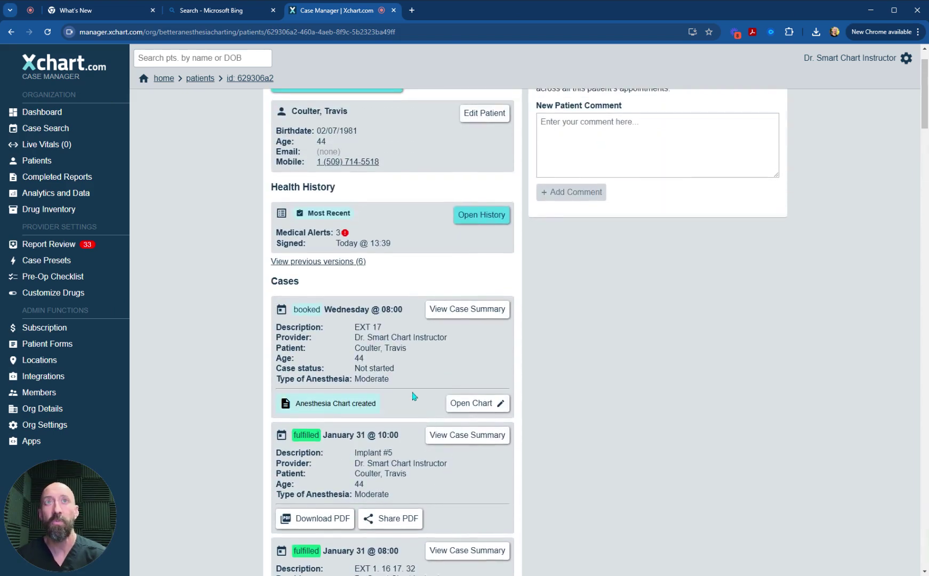
{"action": "scroll", "coordinate": [414, 395], "scroll_direction": "up", "scroll_amount": 1}
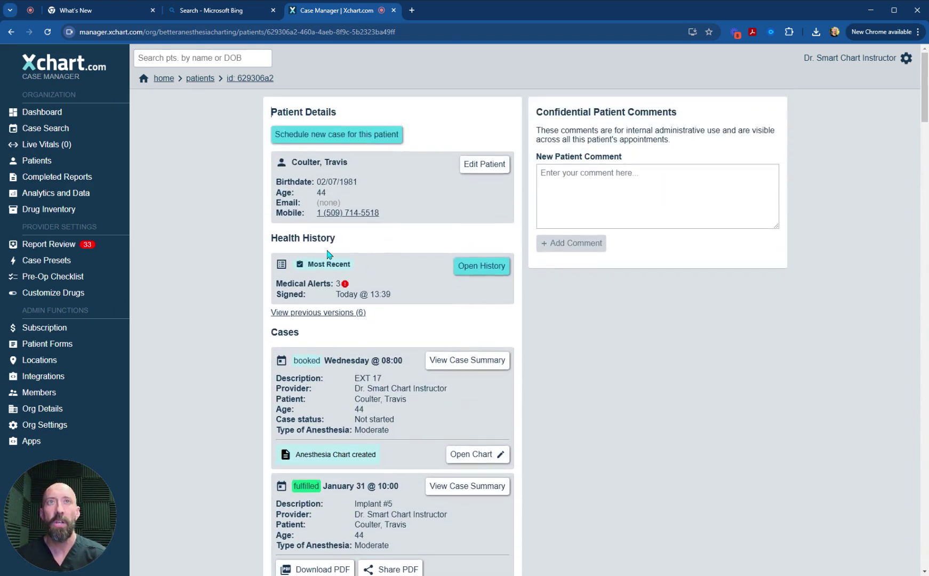
{"action": "left_click", "coordinate": [331, 315]}
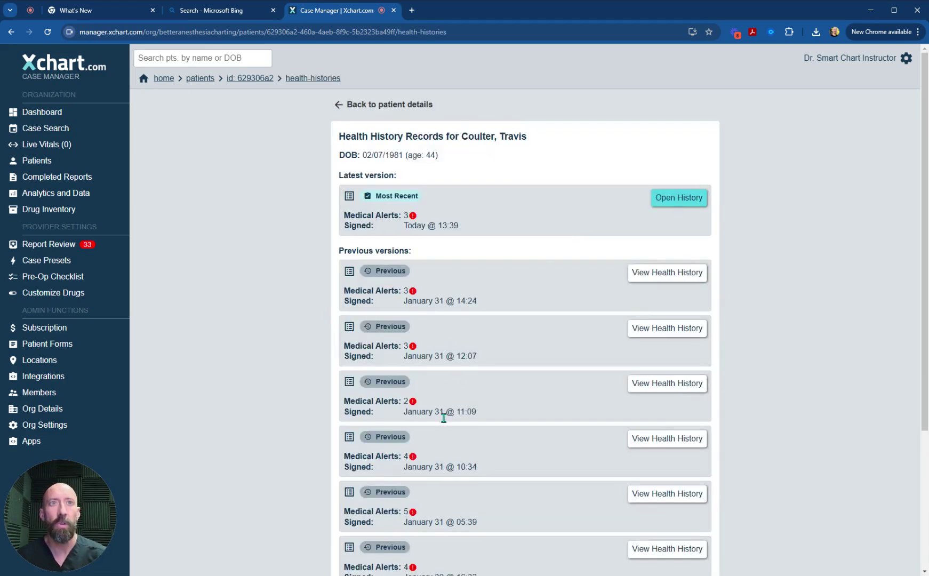
Browse the health history versions, view the one signed January 31 at 12:07, and return to the version list
{"action": "scroll", "coordinate": [446, 421], "scroll_direction": "down", "scroll_amount": 3}
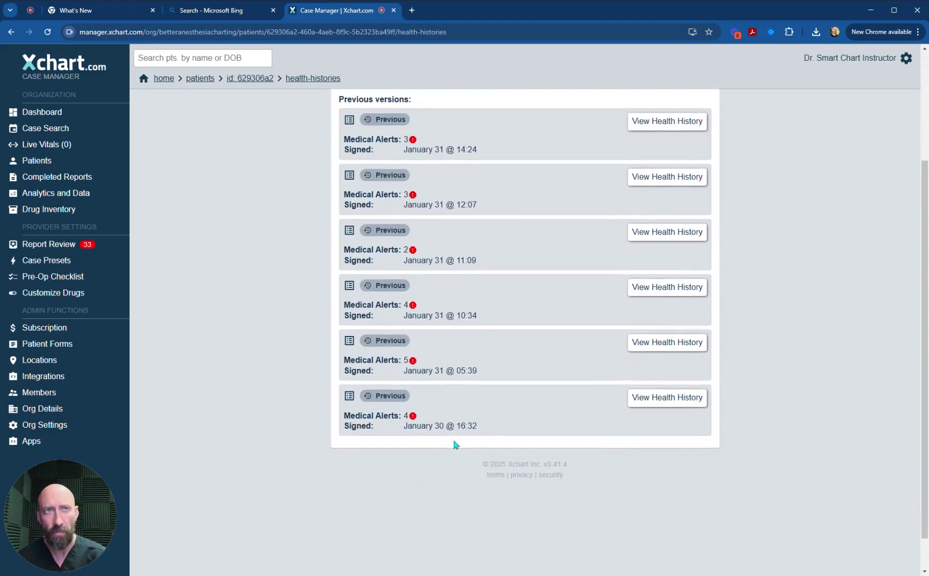
{"action": "scroll", "coordinate": [460, 435], "scroll_direction": "up", "scroll_amount": 2}
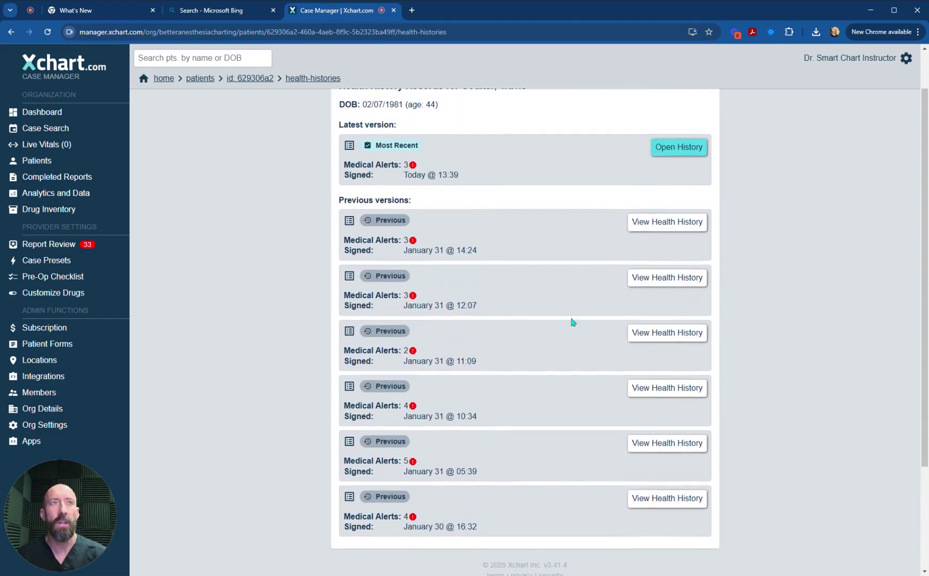
{"action": "left_click", "coordinate": [658, 281]}
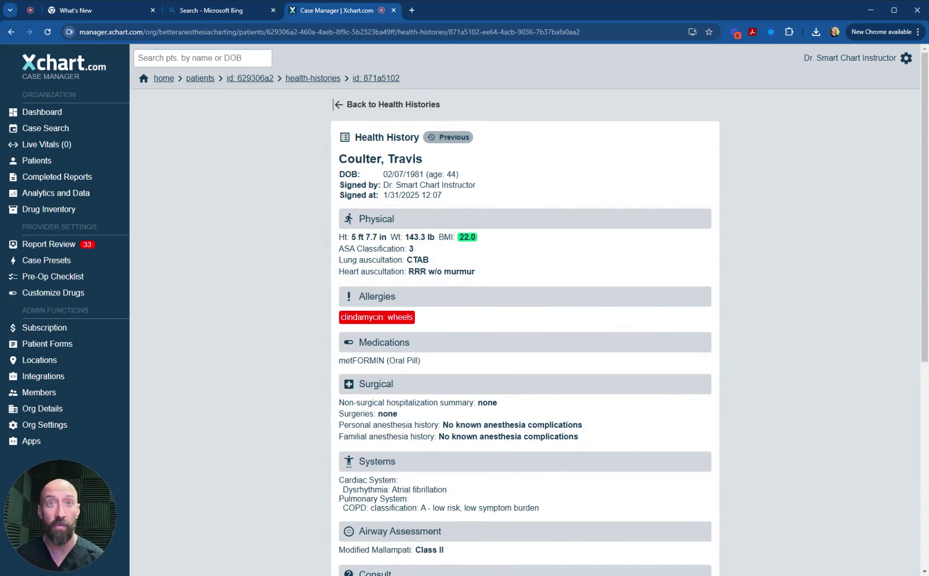
{"action": "left_click", "coordinate": [339, 105]}
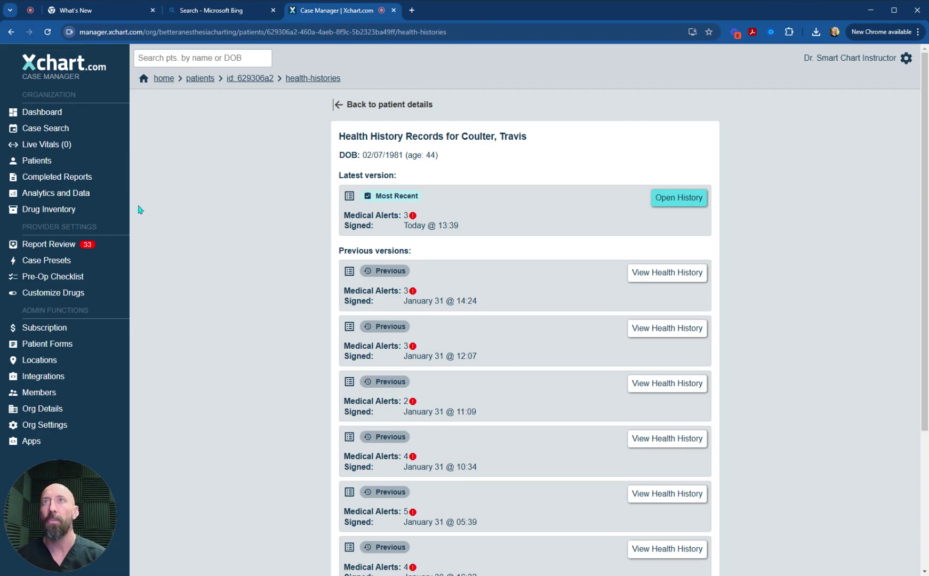
Return to the dashboard and show the case scheduled for February 12 on the calendar
{"action": "left_click", "coordinate": [53, 110]}
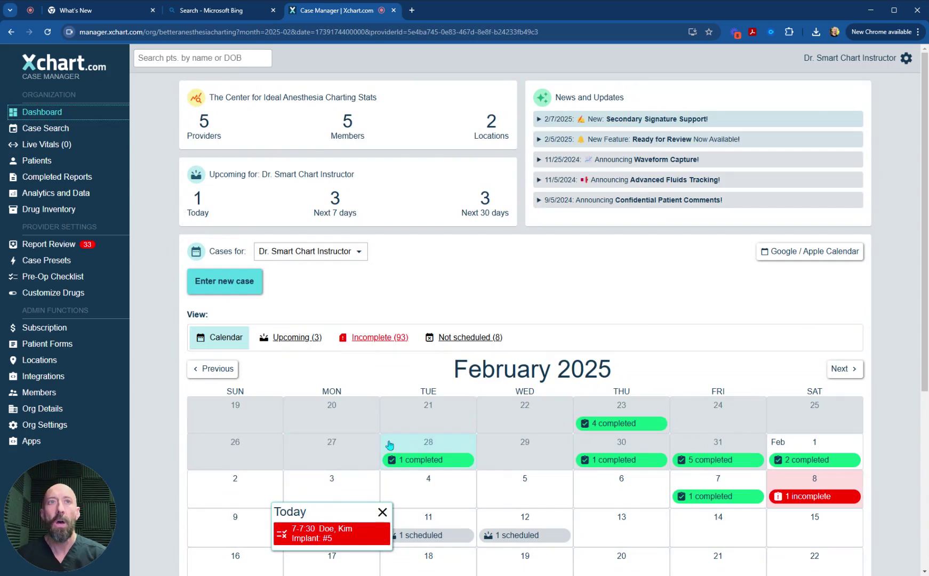
{"action": "scroll", "coordinate": [390, 445], "scroll_direction": "down", "scroll_amount": 2}
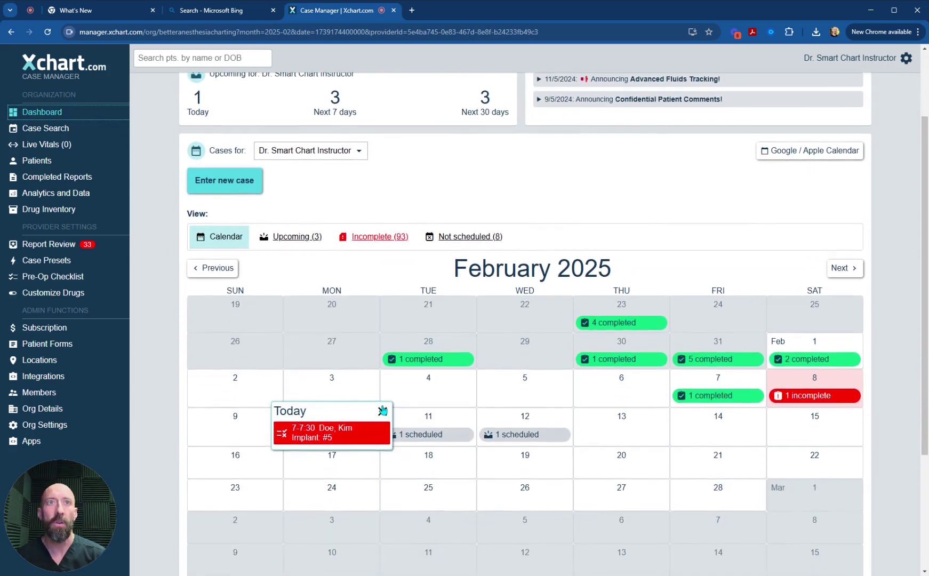
{"action": "scroll", "coordinate": [374, 410], "scroll_direction": "up", "scroll_amount": 2}
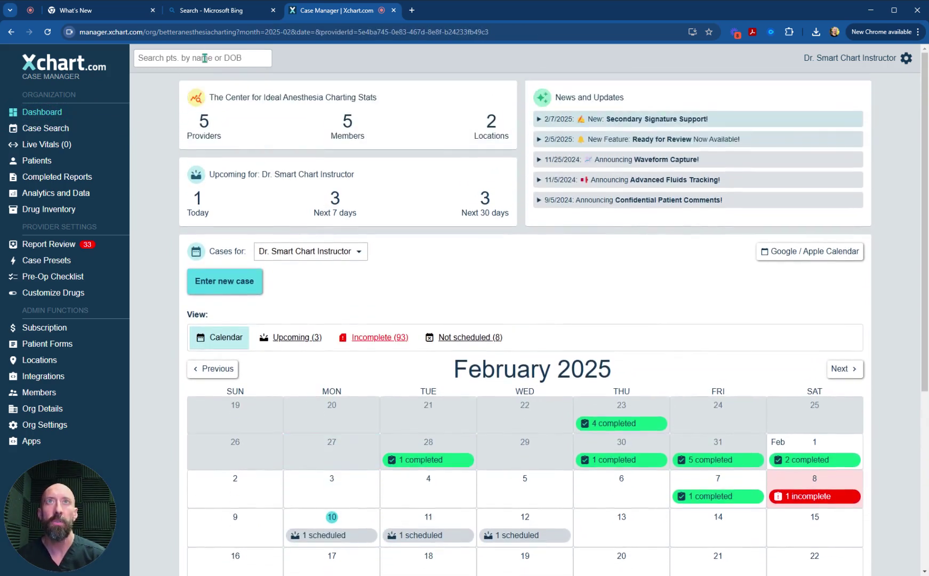
{"action": "left_click", "coordinate": [203, 58]}
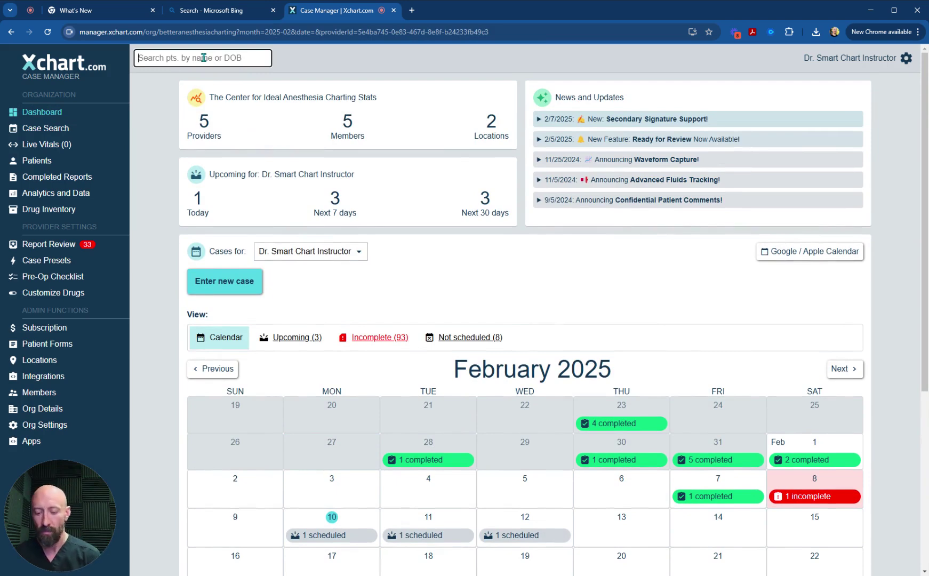
{"action": "left_click", "coordinate": [524, 537]}
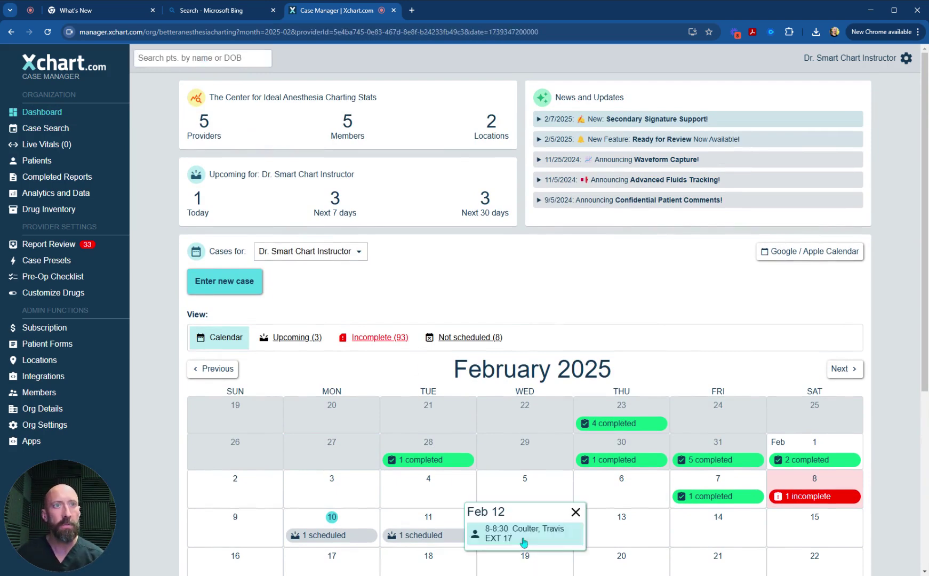
Search for the February 12 patient by first name, view the details of the match aged 44, and return to the dashboard
{"action": "left_click", "coordinate": [182, 61]}
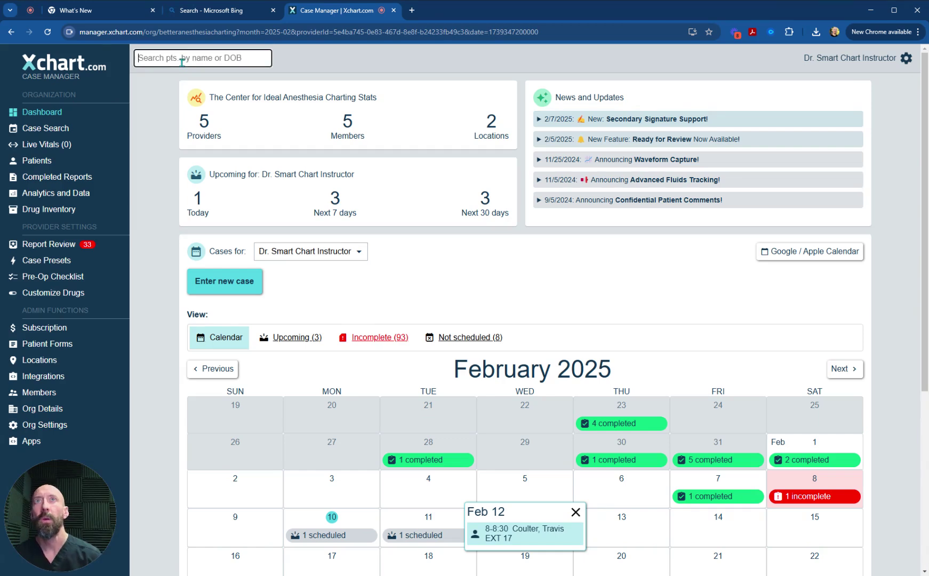
{"action": "type", "text": "travis"}
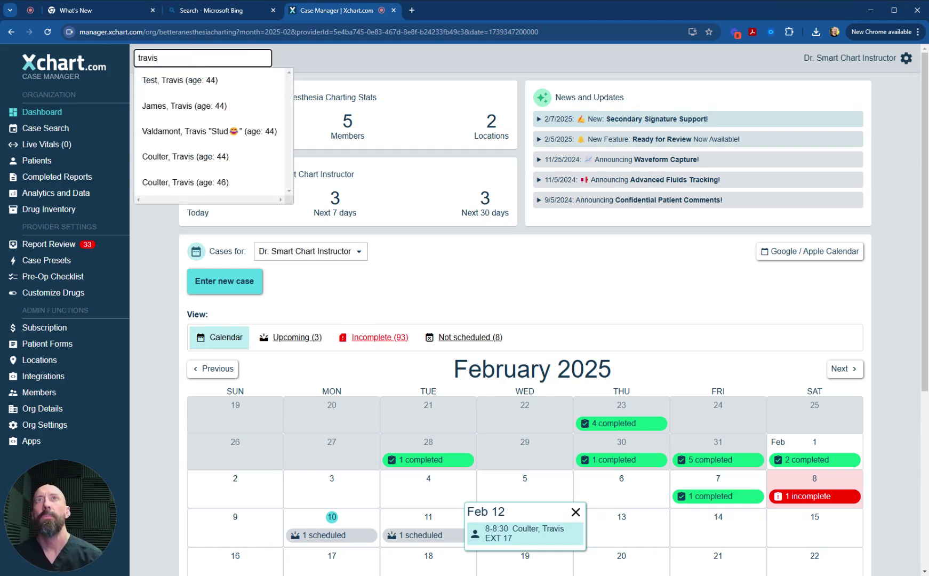
{"action": "left_click", "coordinate": [178, 155]}
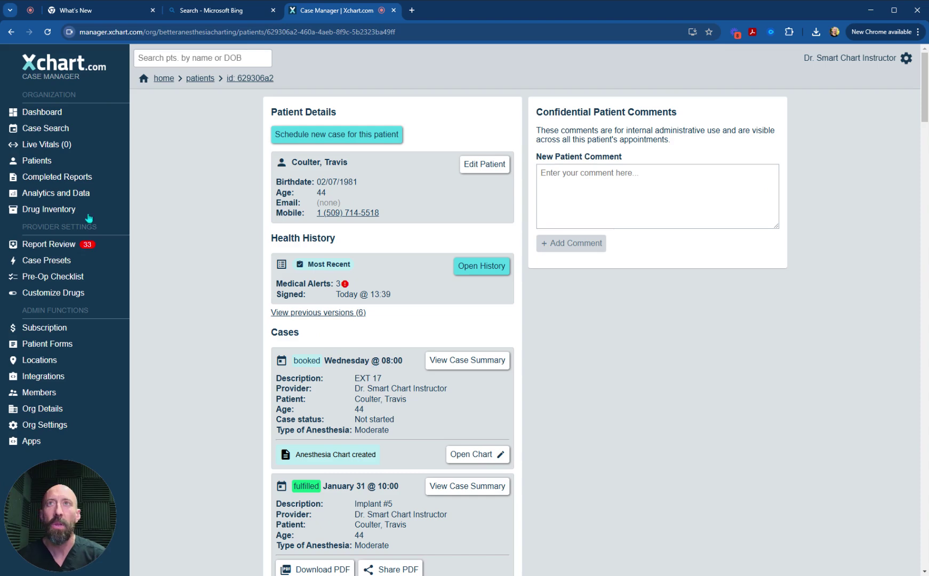
{"action": "left_click", "coordinate": [42, 112]}
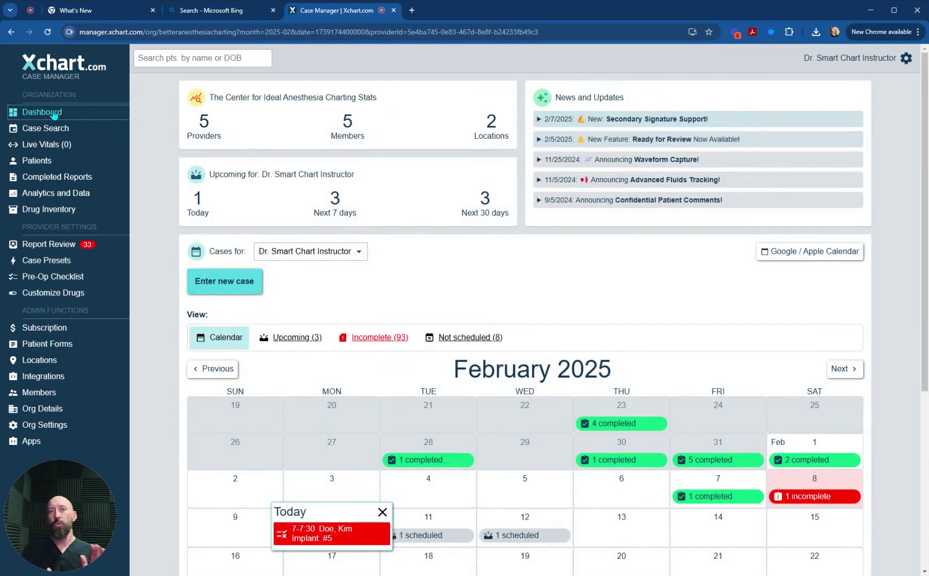